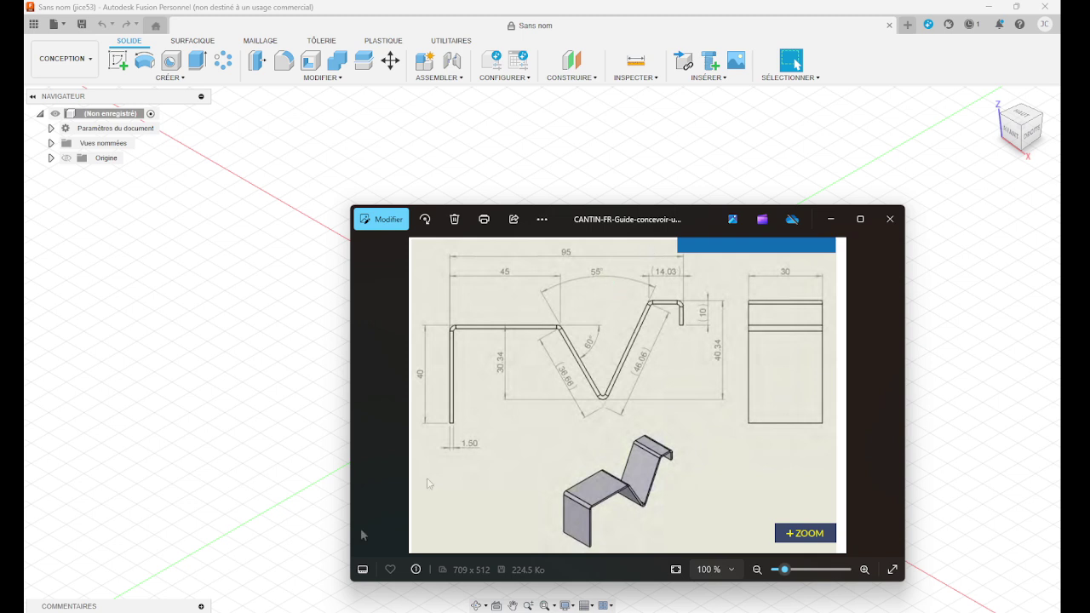
Move the reference drawing out of the way and start a new sketch on the vertical YZ plane
mouse_move(347, 480)
left_mouse_down()
mouse_move(227, 481)
mouse_move(270, 469)
mouse_move(337, 475)
left_mouse_up()
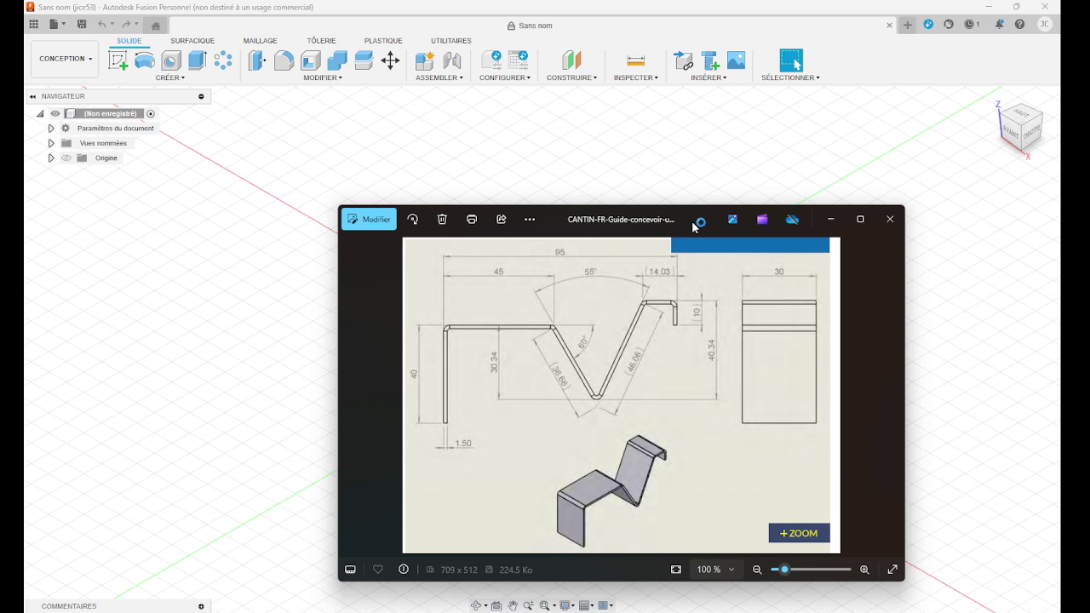
left_click_drag(692, 223, 610, 197)
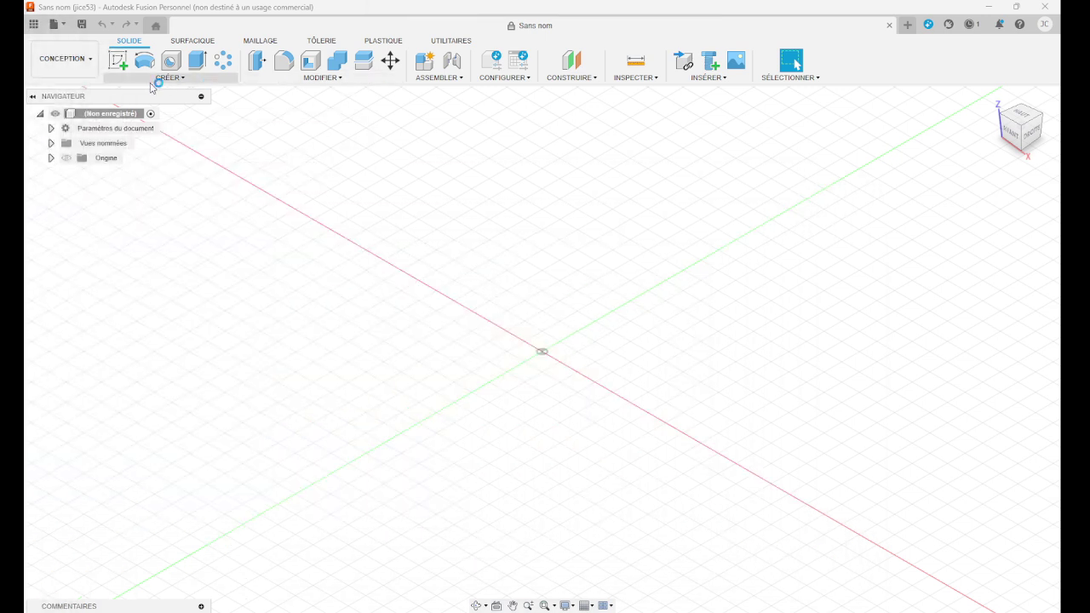
left_click(118, 60)
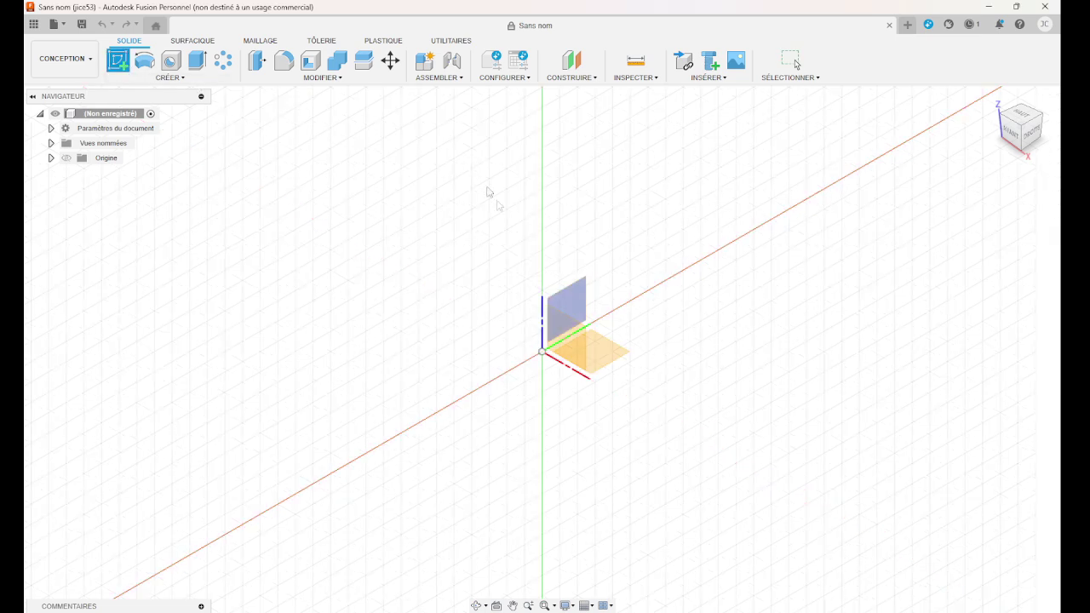
left_click(582, 293)
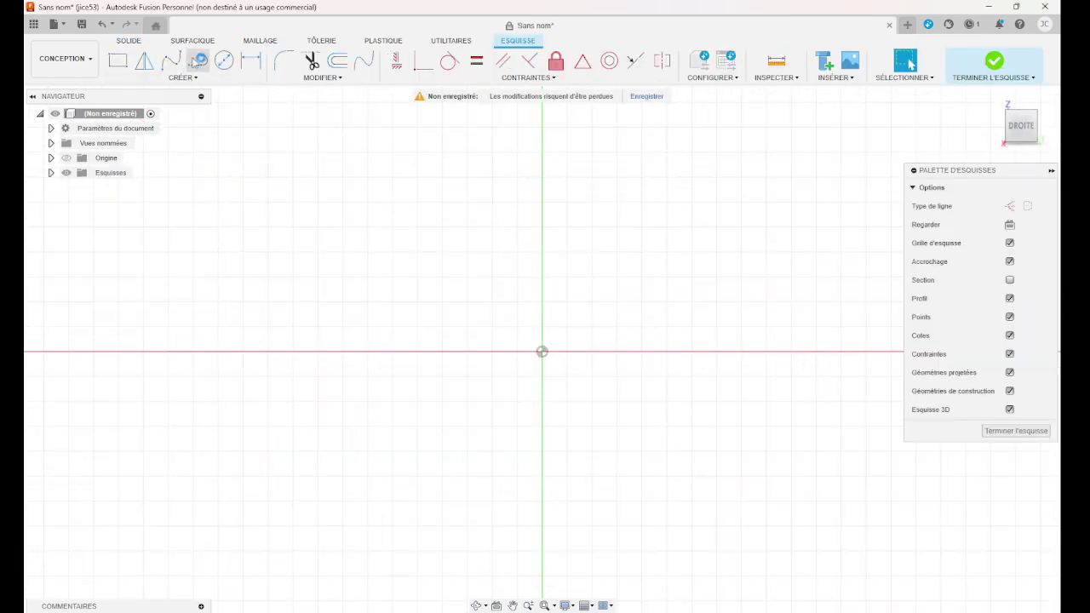
Draw an open six-line profile: about 42 mm vertical leg from the horizontal axis, about 48 mm horizontal line, a V, a short horizontal and a short downward lip
left_click(199, 62)
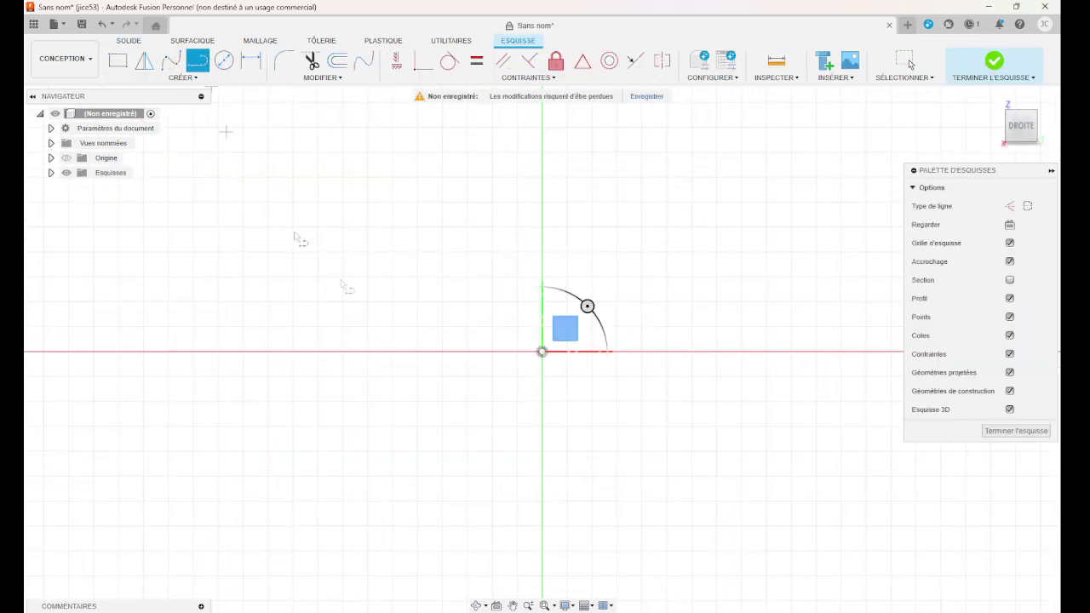
left_click(367, 351)
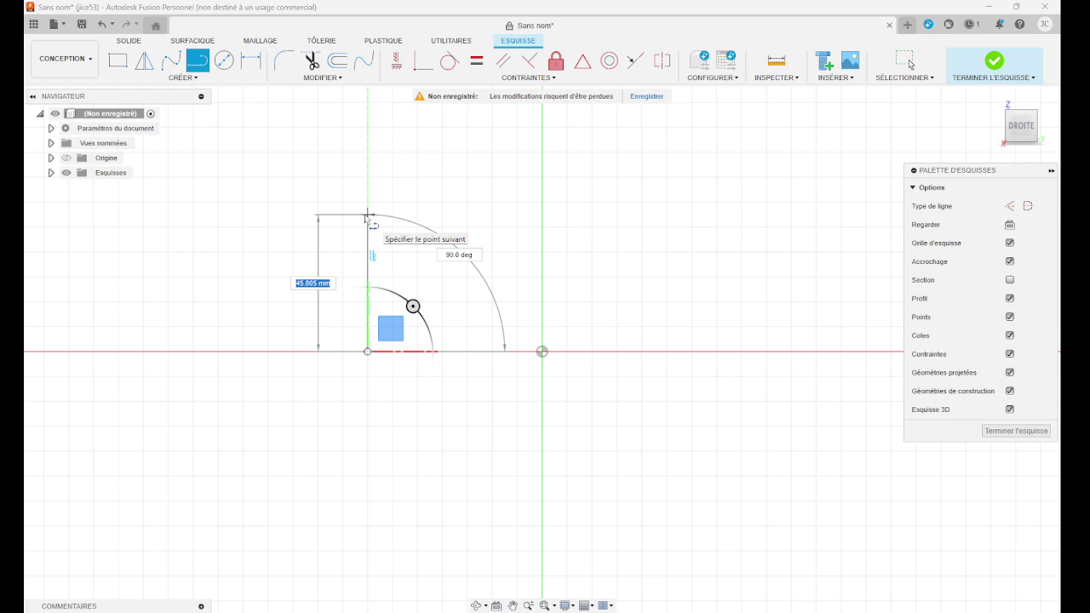
left_click(367, 227)
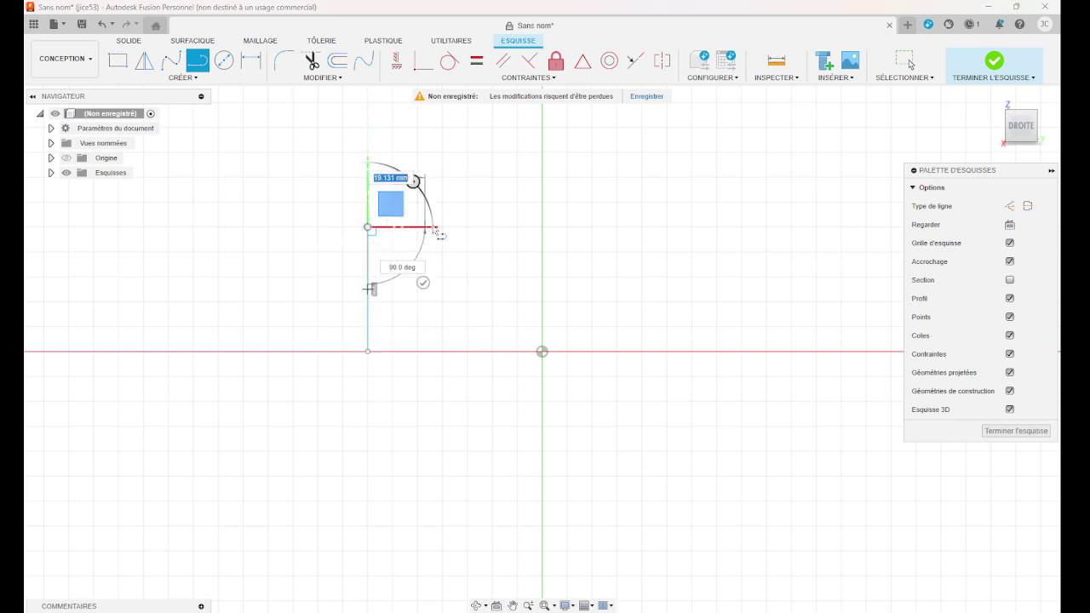
left_click(511, 226)
left_click(542, 301)
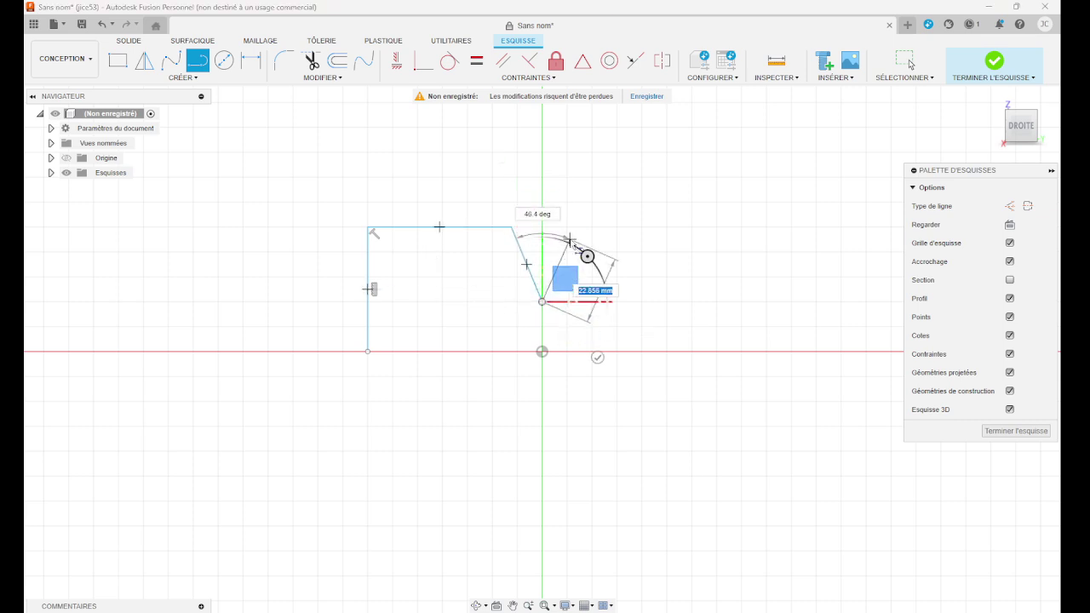
left_click(593, 194)
left_click(660, 193)
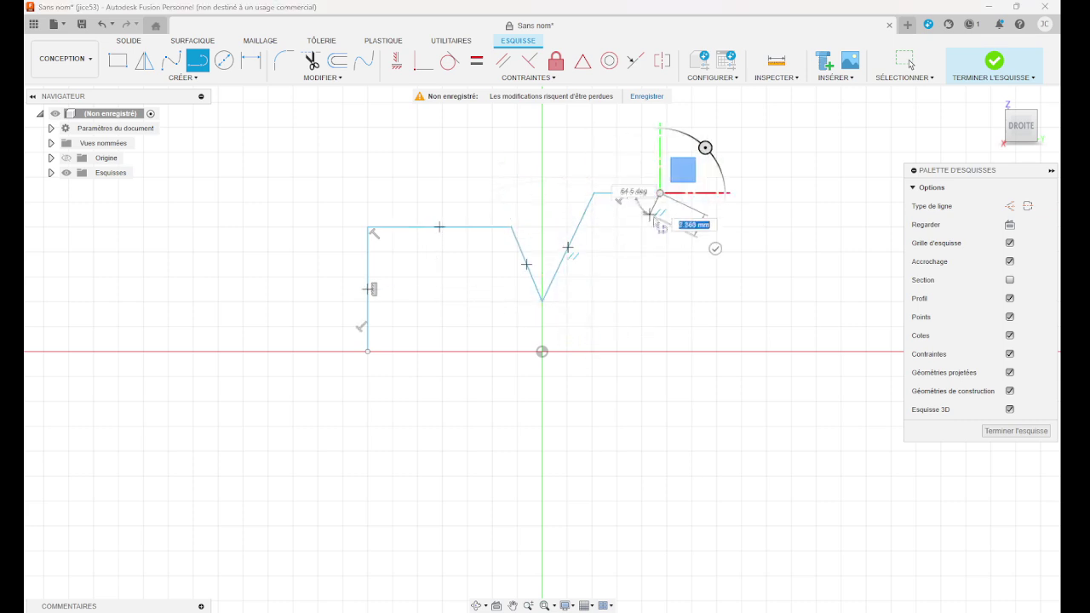
left_click(660, 226)
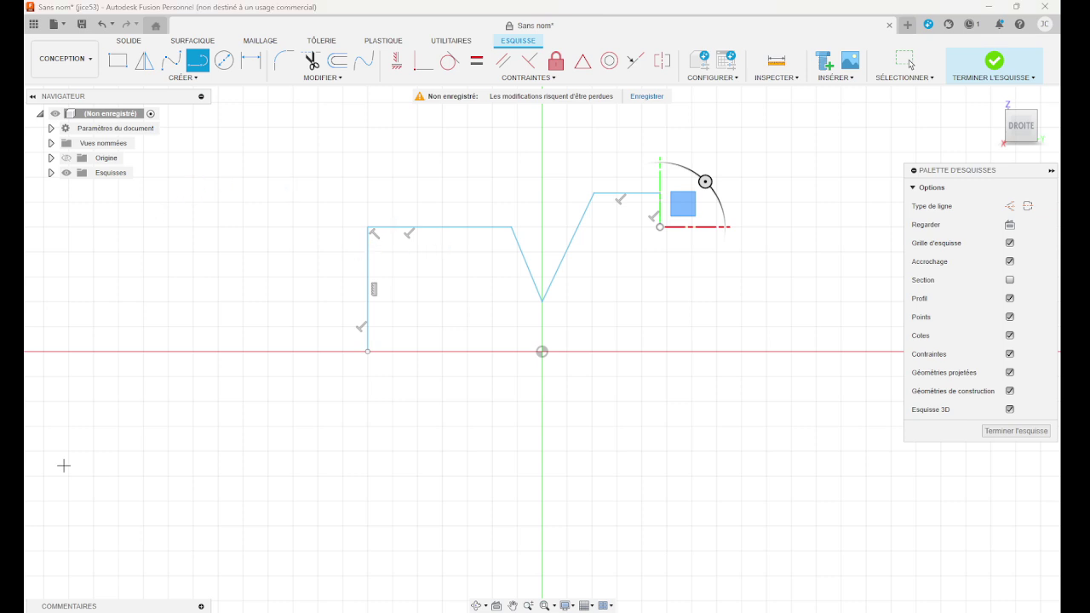
mouse_move(545, 609)
left_mouse_down()
mouse_move(540, 366)
mouse_move(462, 162)
mouse_move(861, 328)
mouse_move(683, 342)
mouse_move(596, 612)
left_mouse_up()
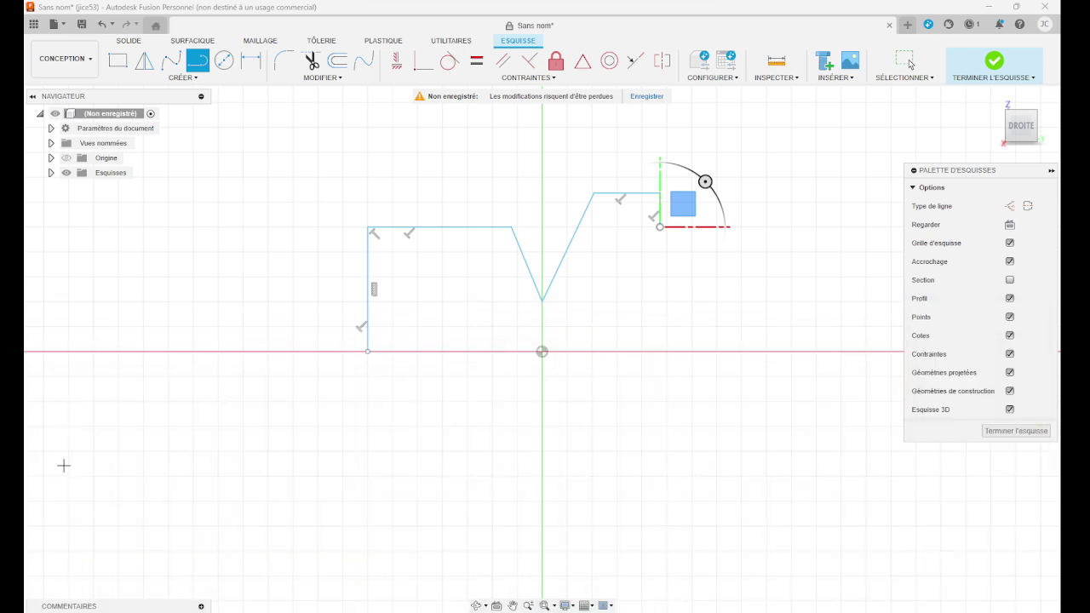
Dimension the height of the long vertical leg, between its two endpoints, as 40 mm
left_click(250, 60)
left_click(367, 351)
left_click(368, 228)
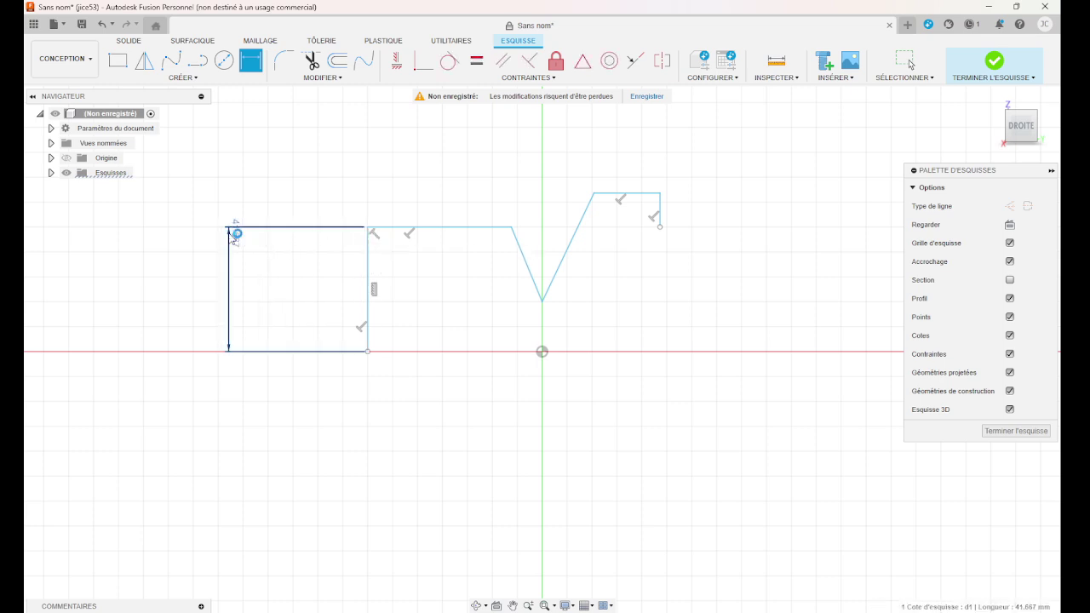
left_click(229, 233)
type("40")
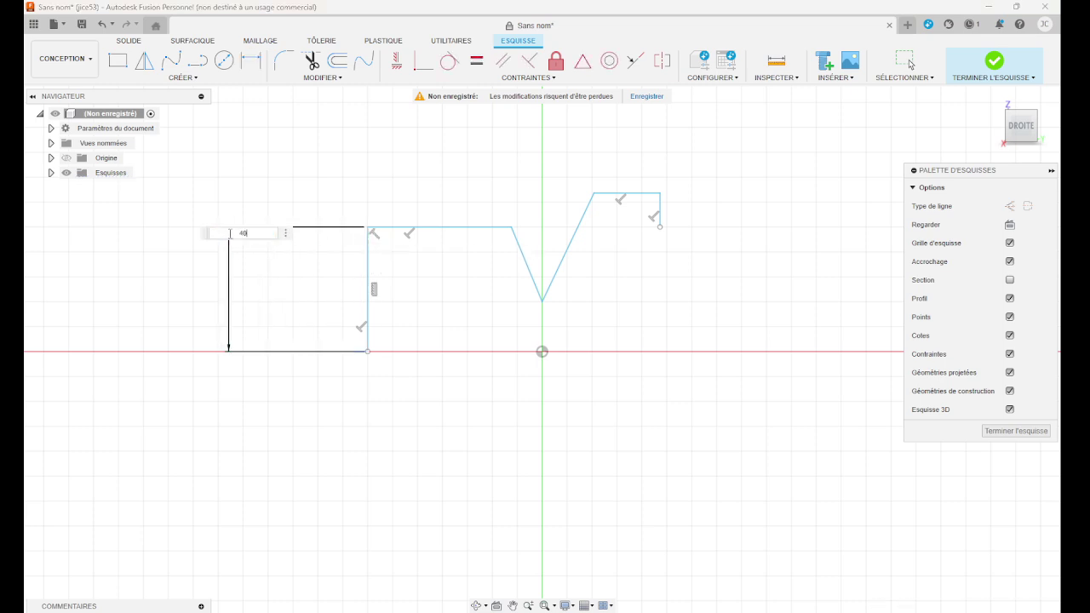
key("Return")
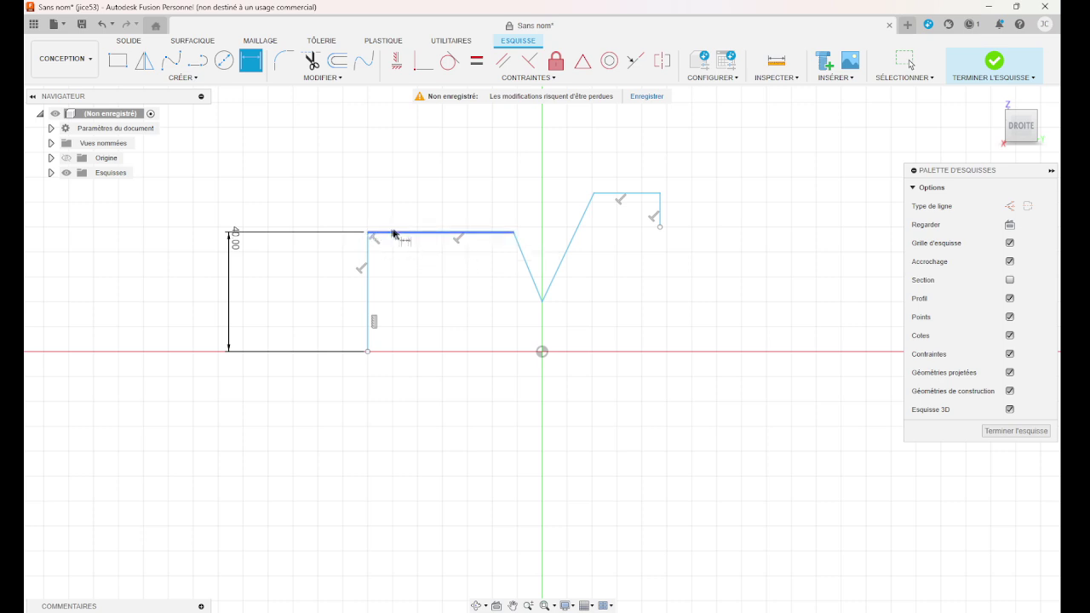
Dimension the long horizontal line of the profile as 45 mm
left_click(409, 232)
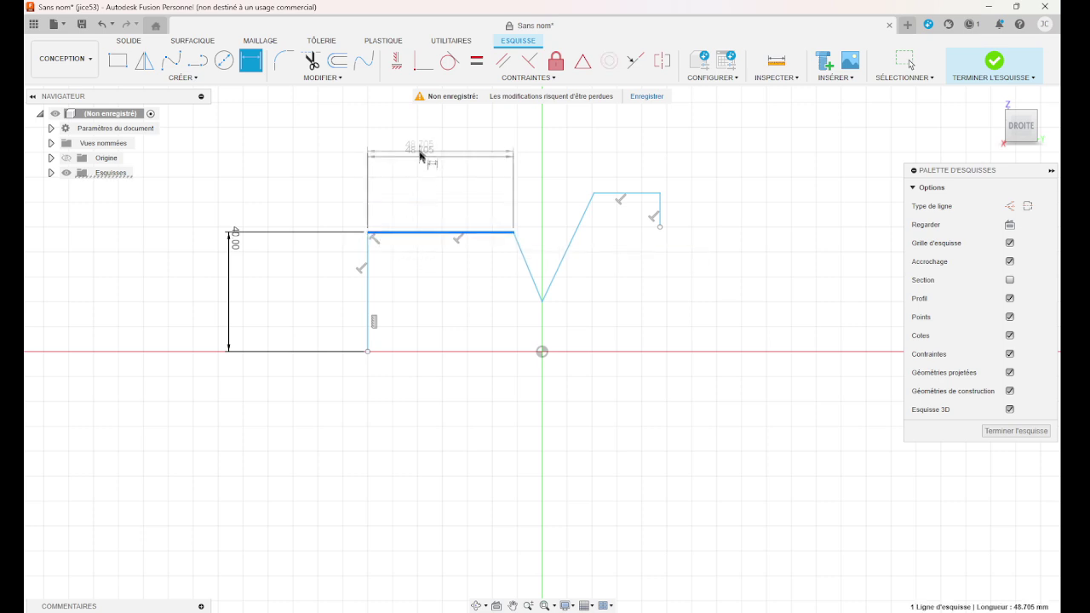
left_click(421, 151)
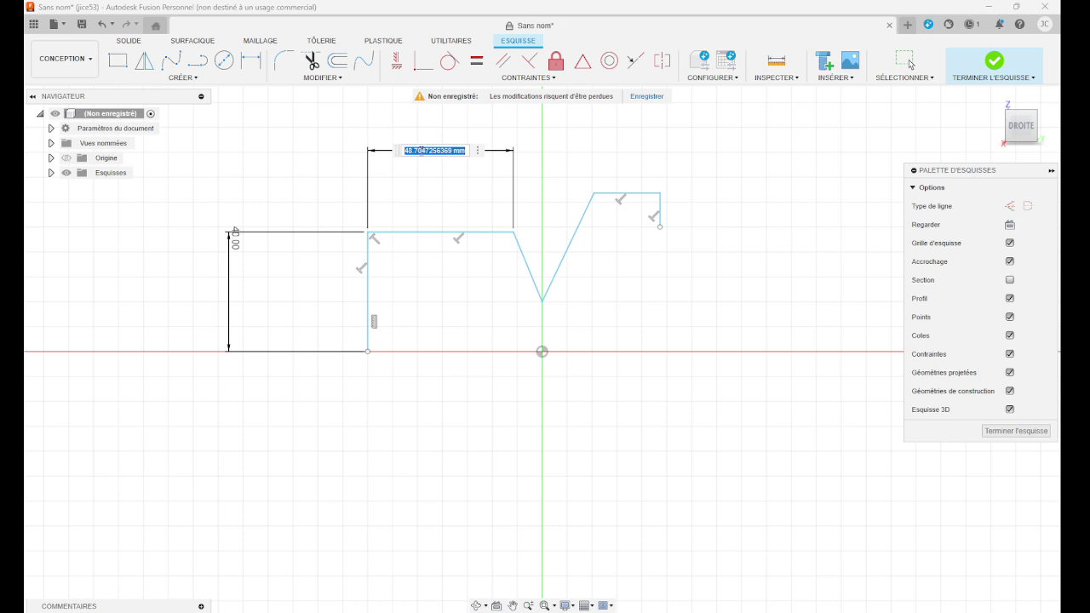
type("45")
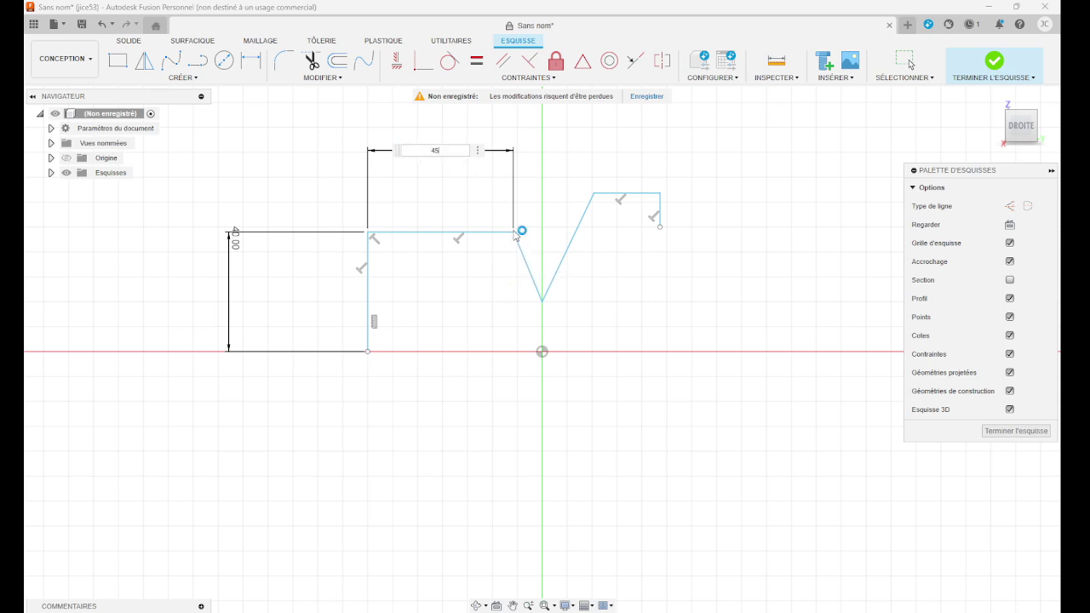
left_click(522, 255)
key("Return")
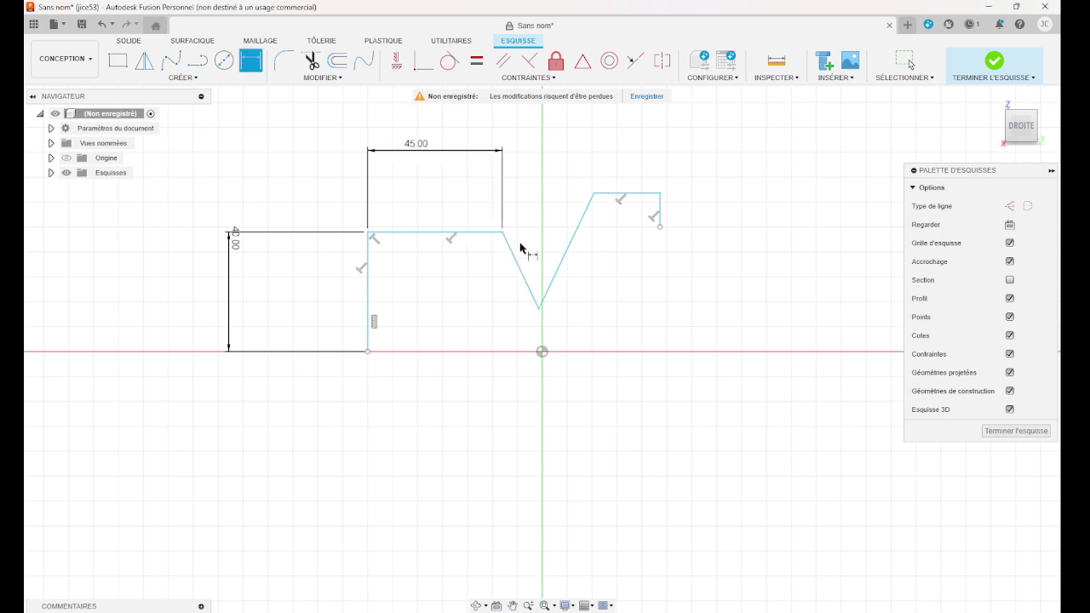
Dimension the V's slanted lines with aligned lengths of 36.66 mm for the descending line and 46.06 mm for the ascending line
left_click(518, 257)
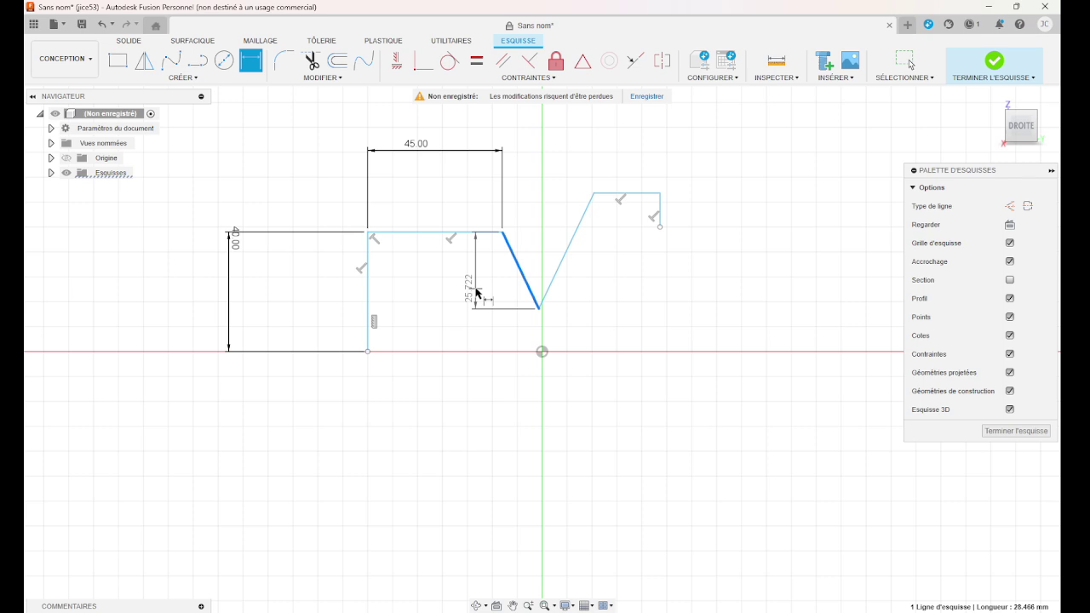
left_click(474, 338)
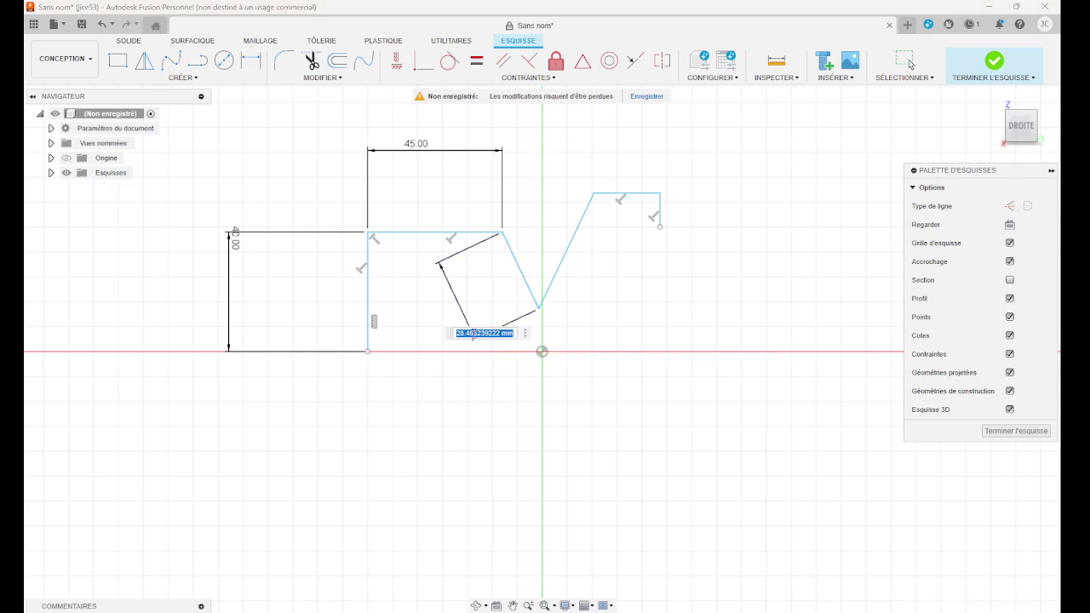
type("3")
key("Return")
left_click(561, 307)
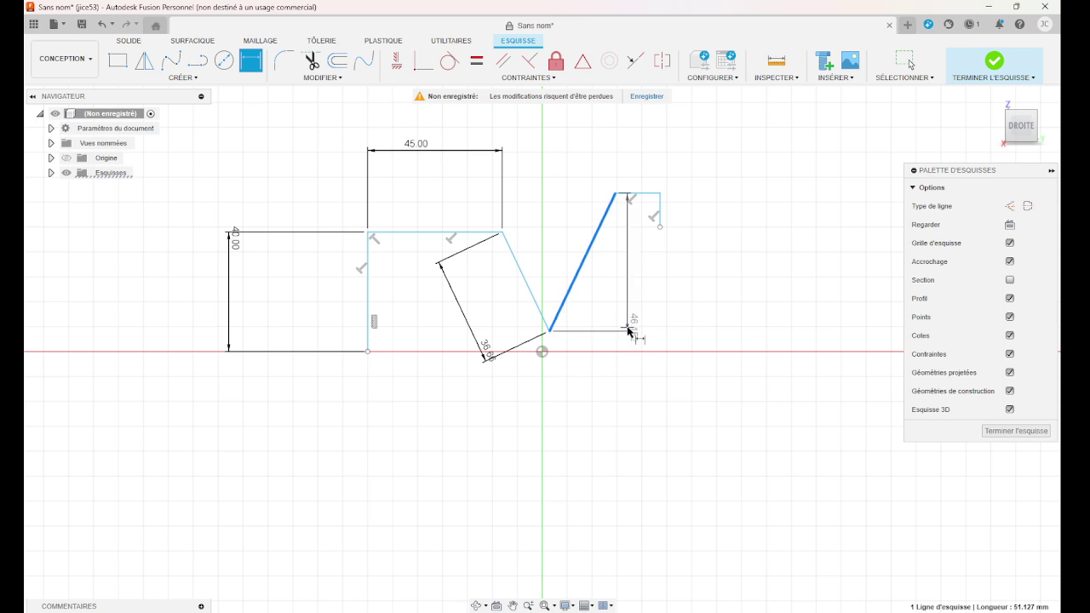
left_click(621, 378)
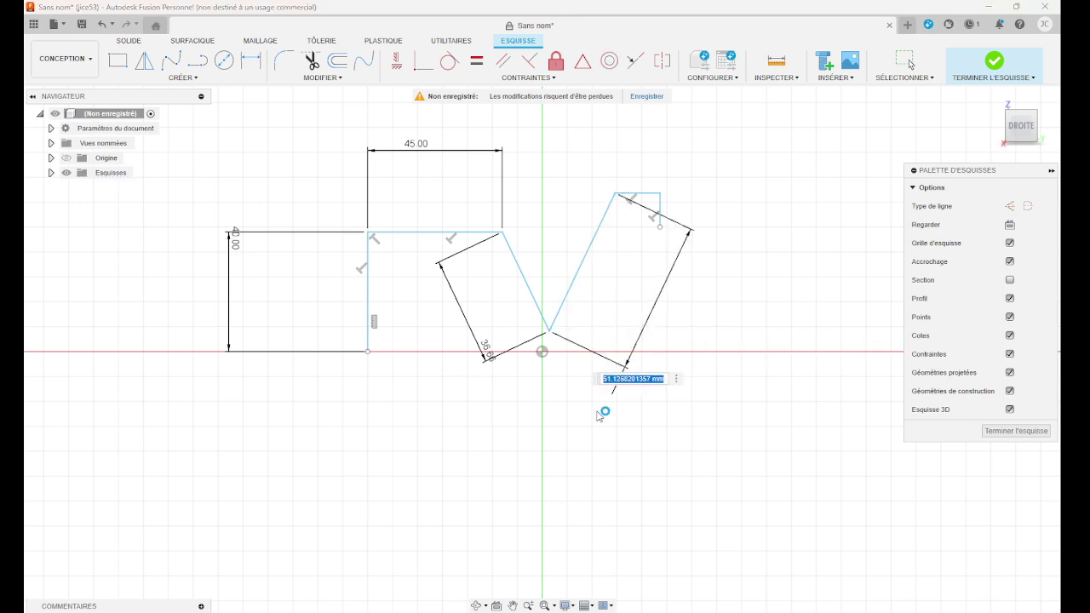
type("46.06")
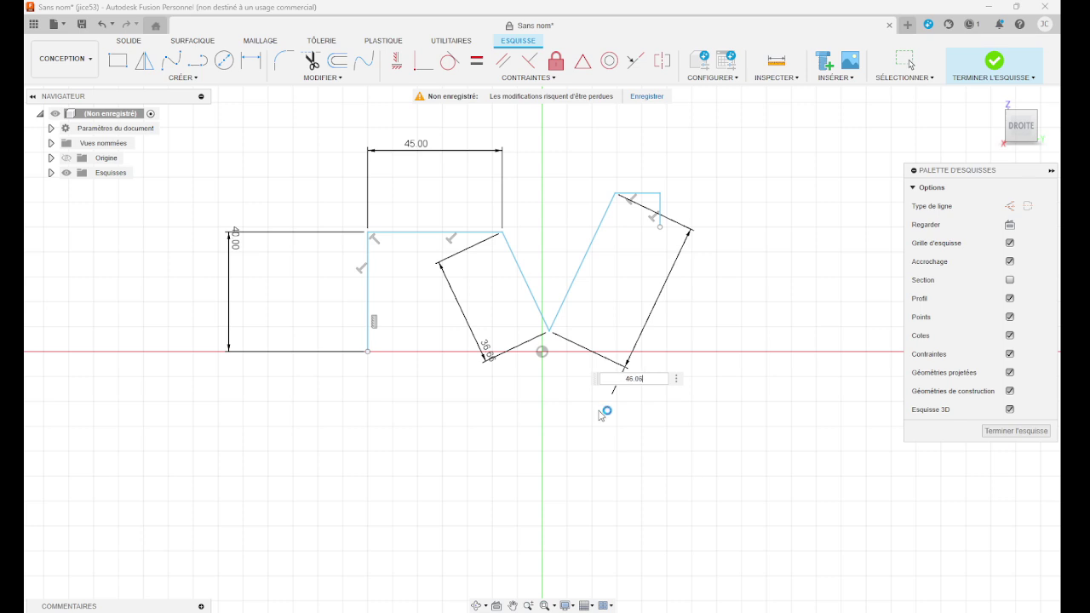
key("Return")
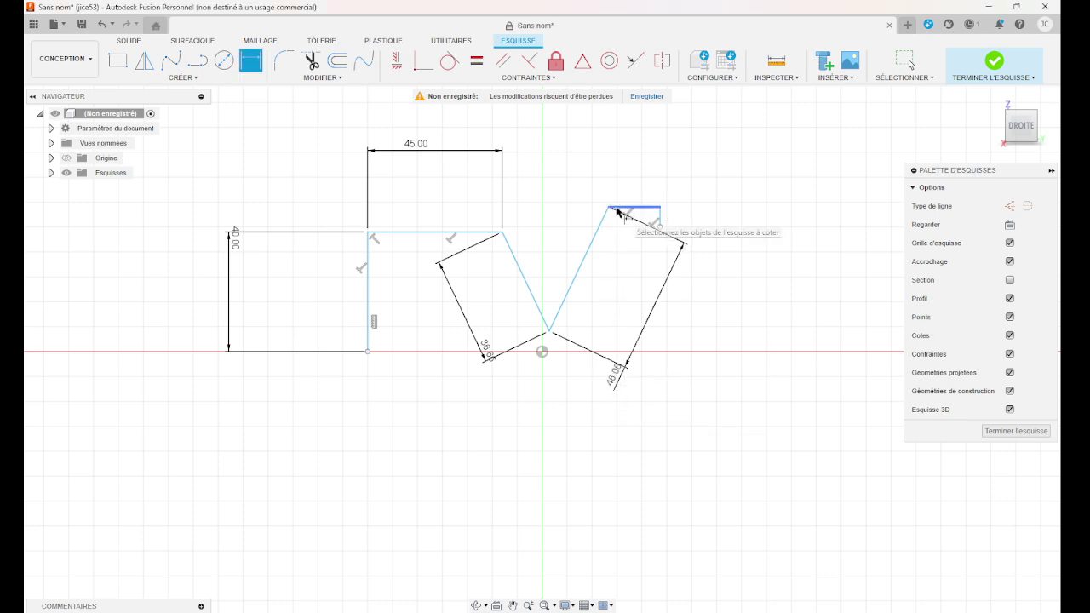
Dimension the short horizontal line after the V as 14.03 mm and the short vertical lip as 10 mm
left_click(620, 210)
left_click(634, 135)
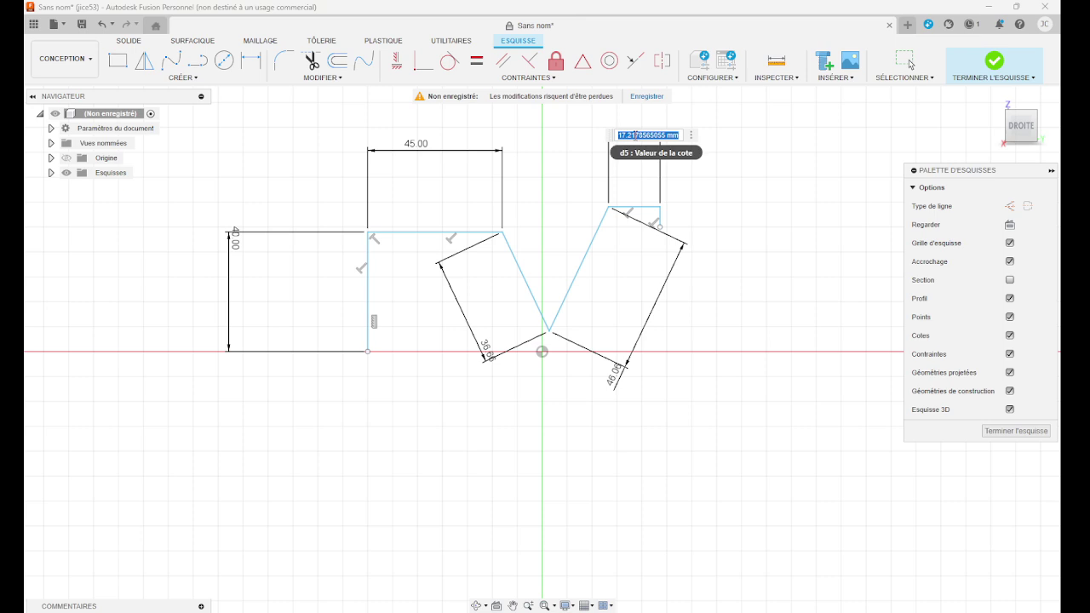
type("14.03")
key("Return")
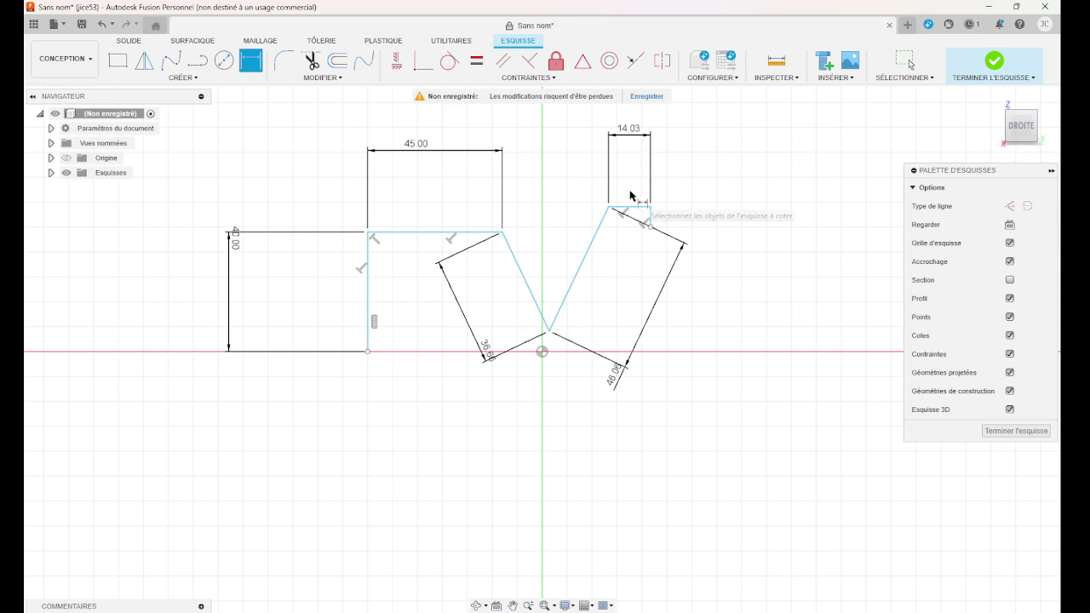
left_click(652, 219)
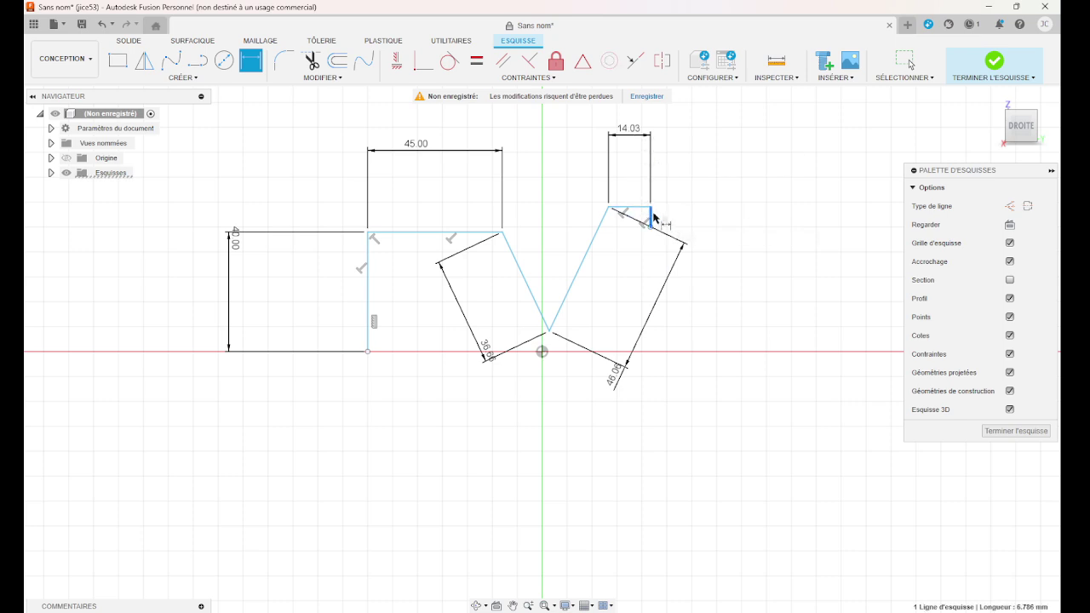
left_click(734, 214)
type("1")
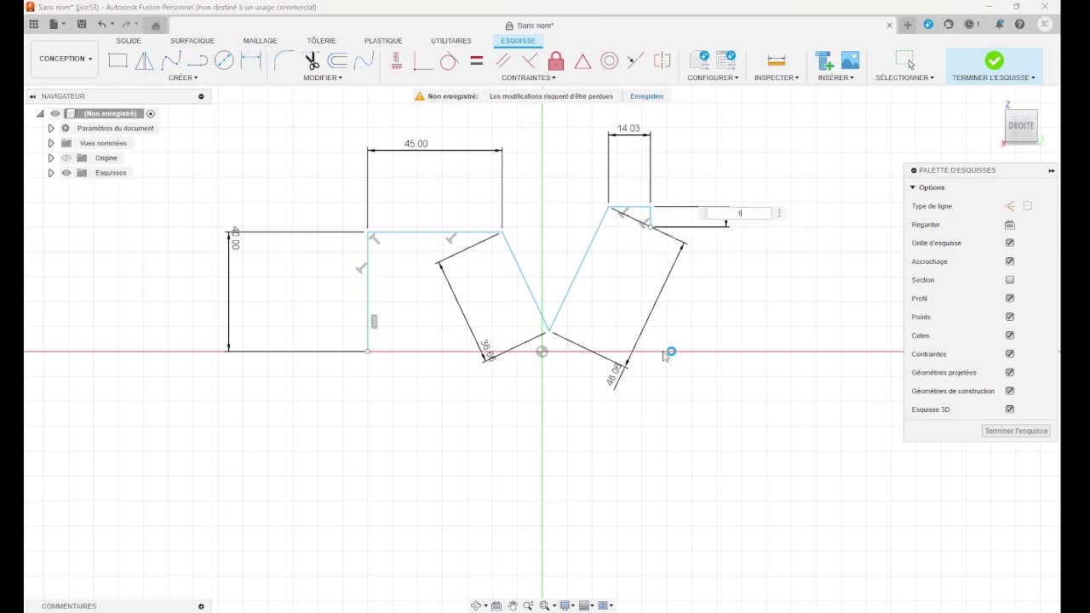
type("0")
key("Return")
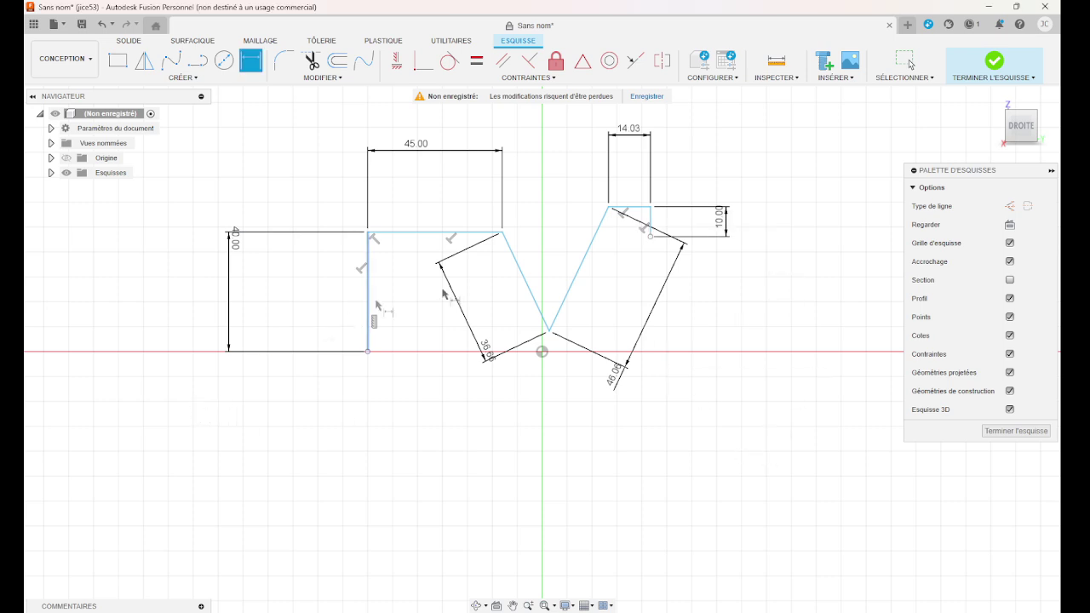
Dimension the angle between the two slanted lines of the V as 55° and finish the sketch
left_click(528, 281)
left_click(575, 275)
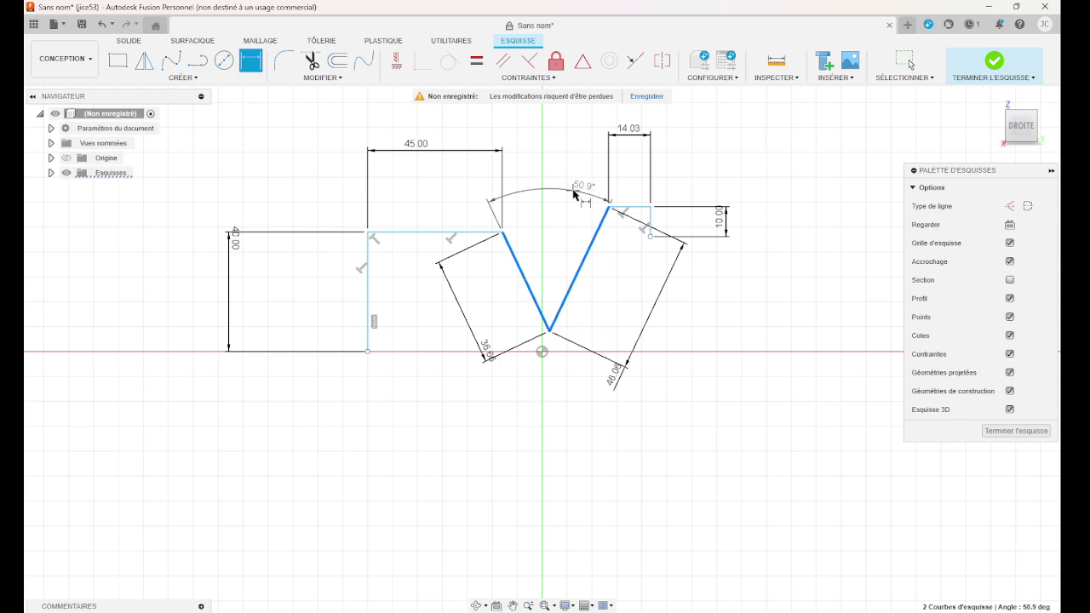
left_click(575, 193)
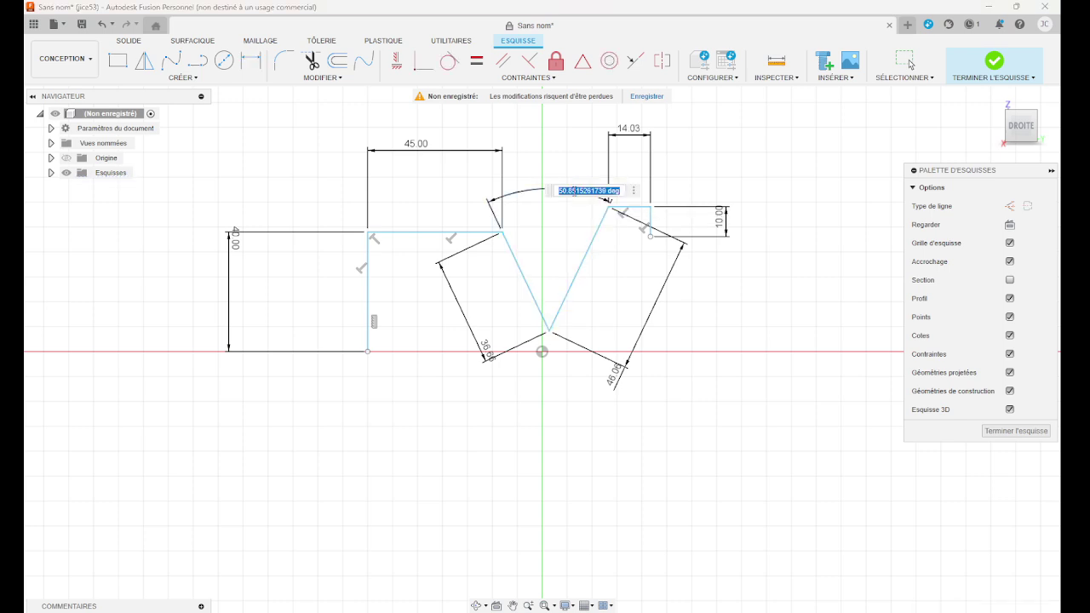
type("50")
key("Return")
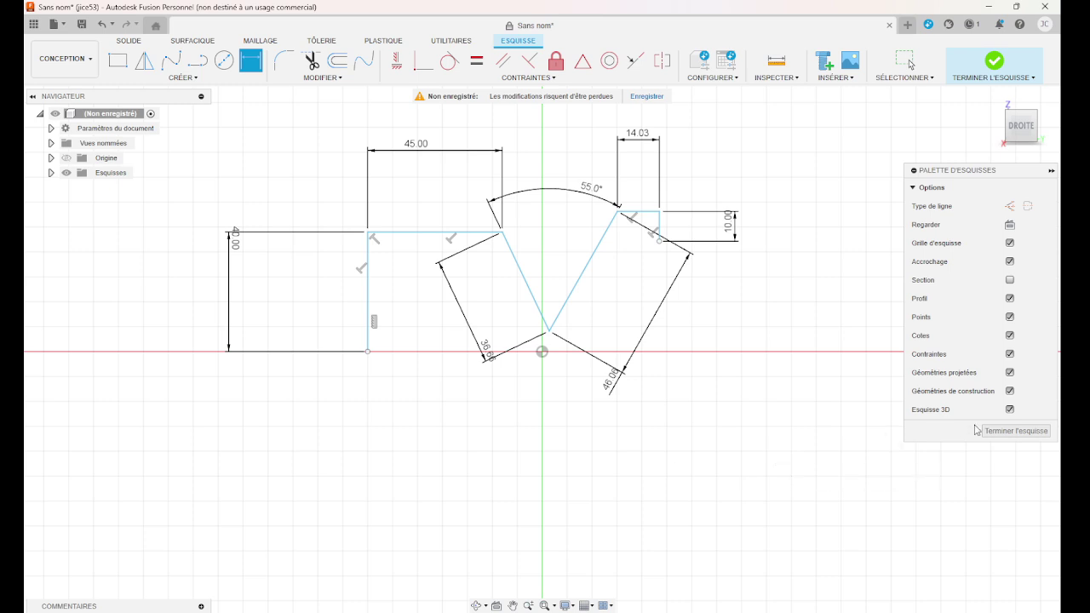
left_click(1016, 431)
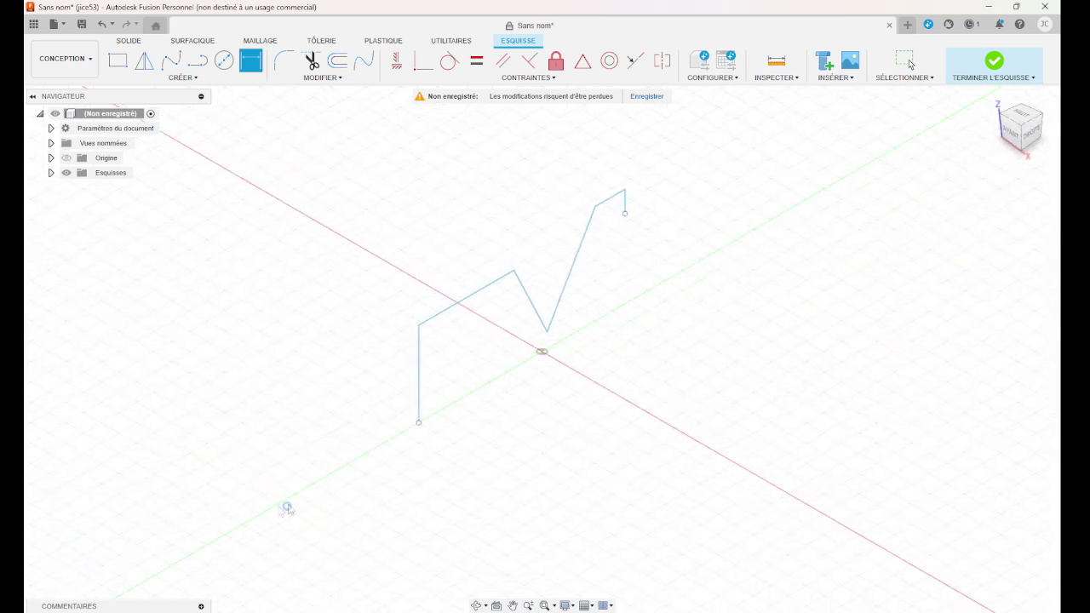
Create a sheet-metal flange from the whole open profile as a new body, using symmetric direction and a 15 mm distance
left_click(324, 43)
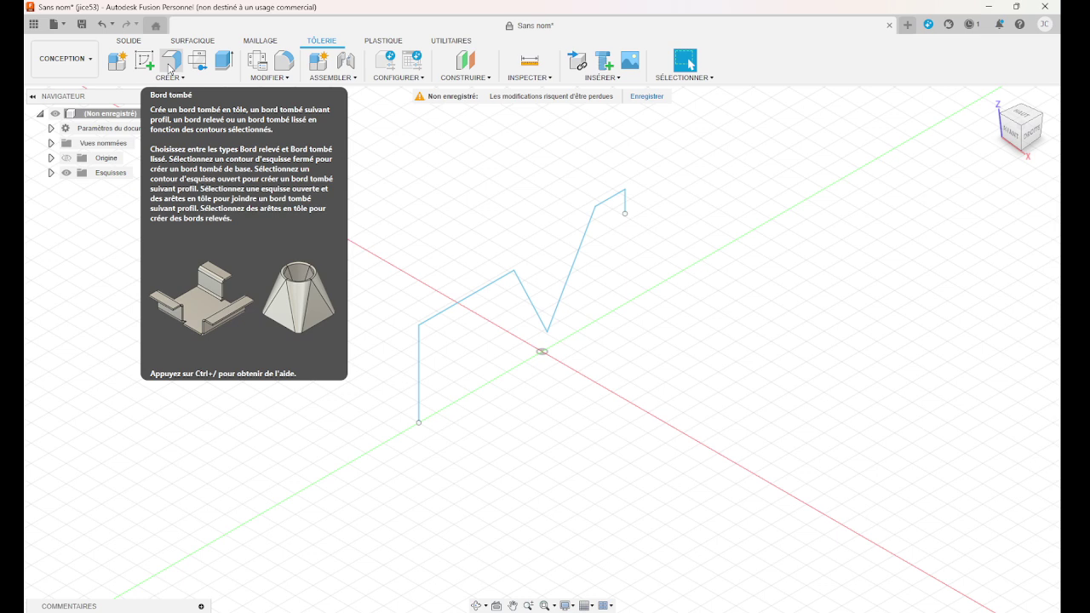
left_click(177, 63)
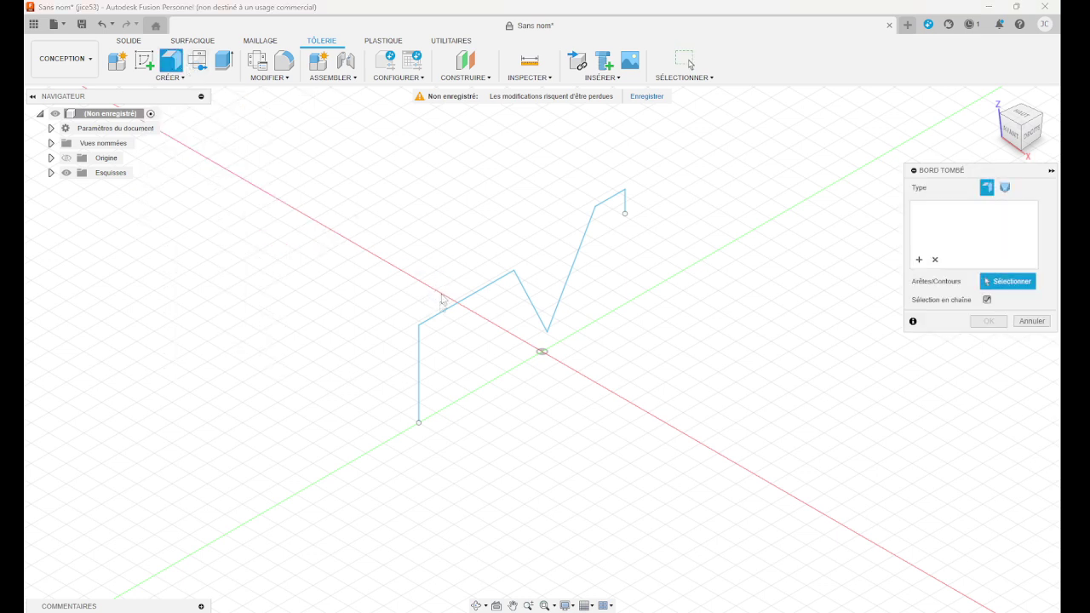
left_click(423, 328)
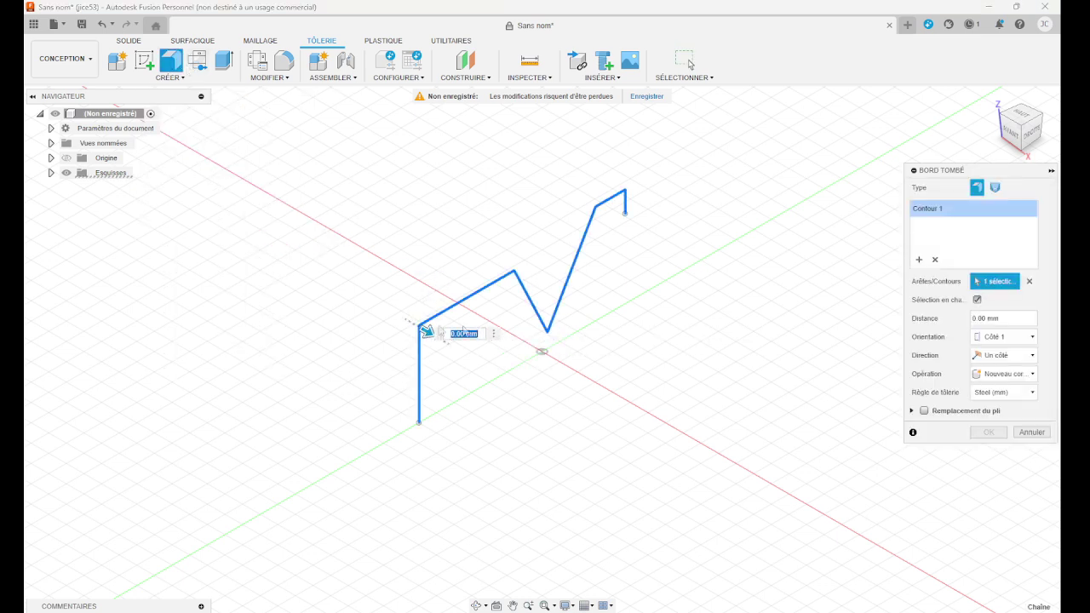
left_click(1031, 360)
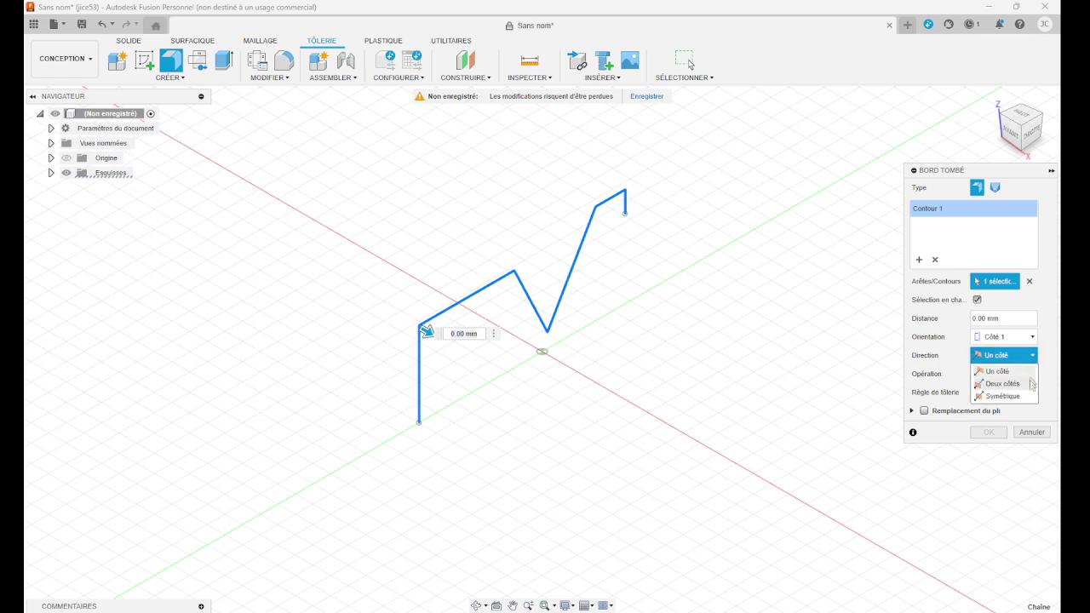
left_click(1018, 397)
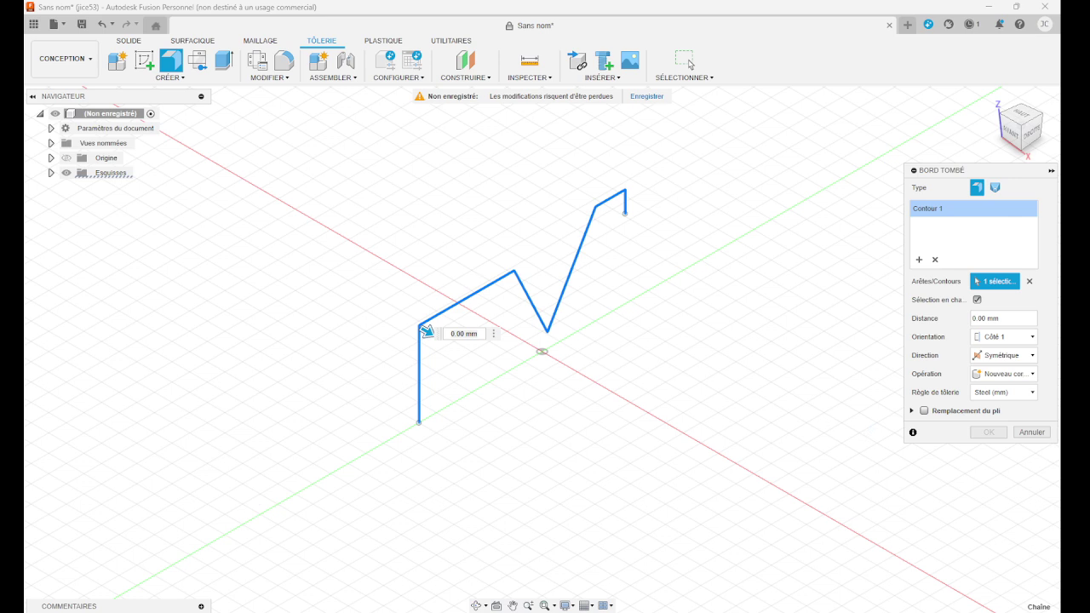
mouse_move(0, 323)
left_mouse_down()
mouse_move(474, 241)
mouse_move(426, 348)
left_mouse_up()
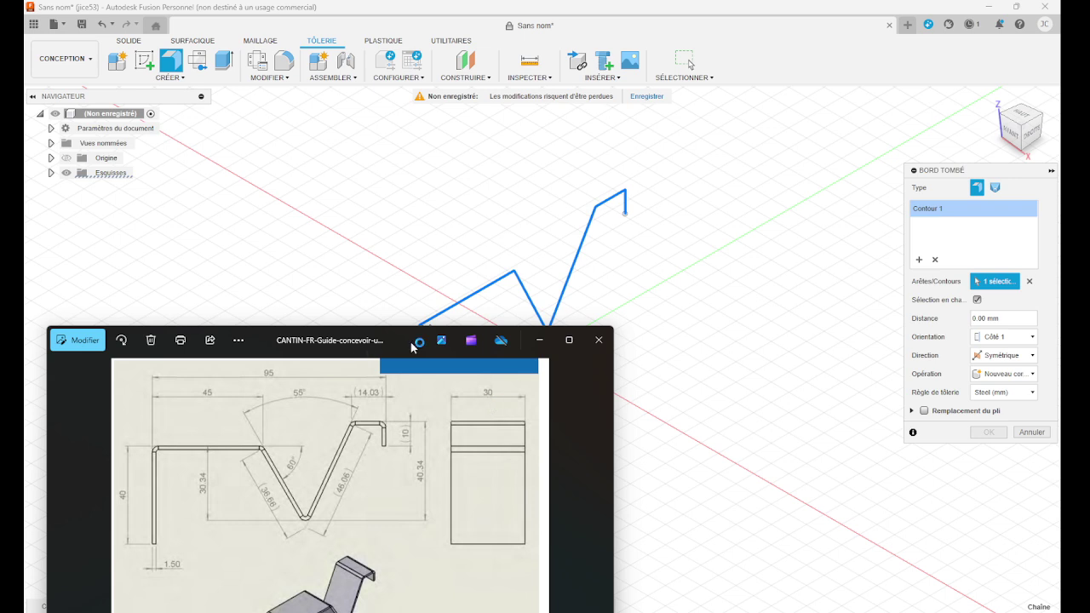
left_click_drag(412, 346, 24, 328)
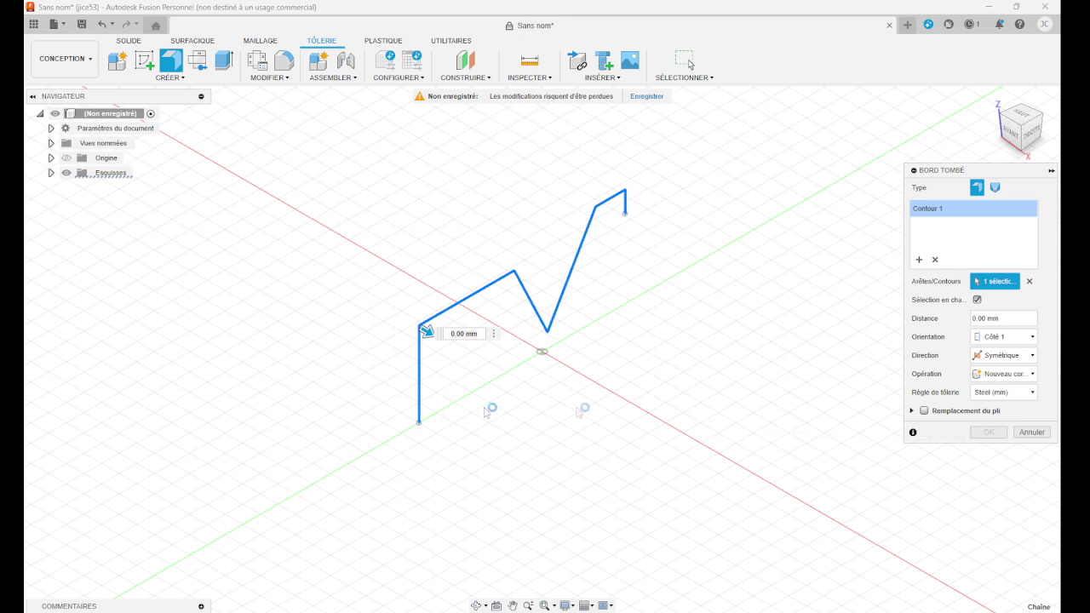
left_click(452, 337)
type("15")
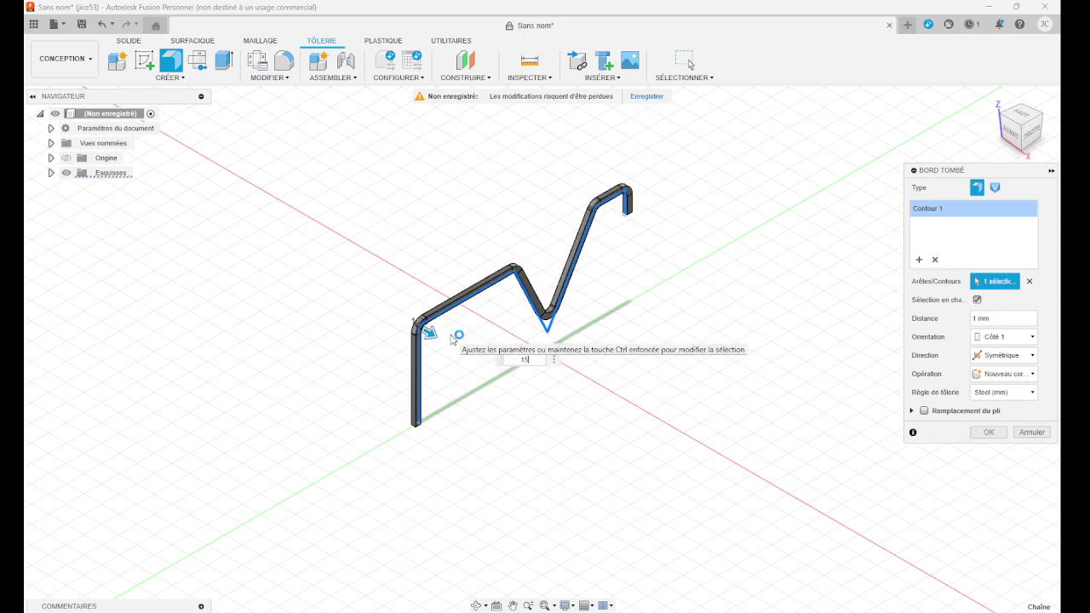
key("Return")
middle_click_drag(610, 425, 572, 397, "shift")
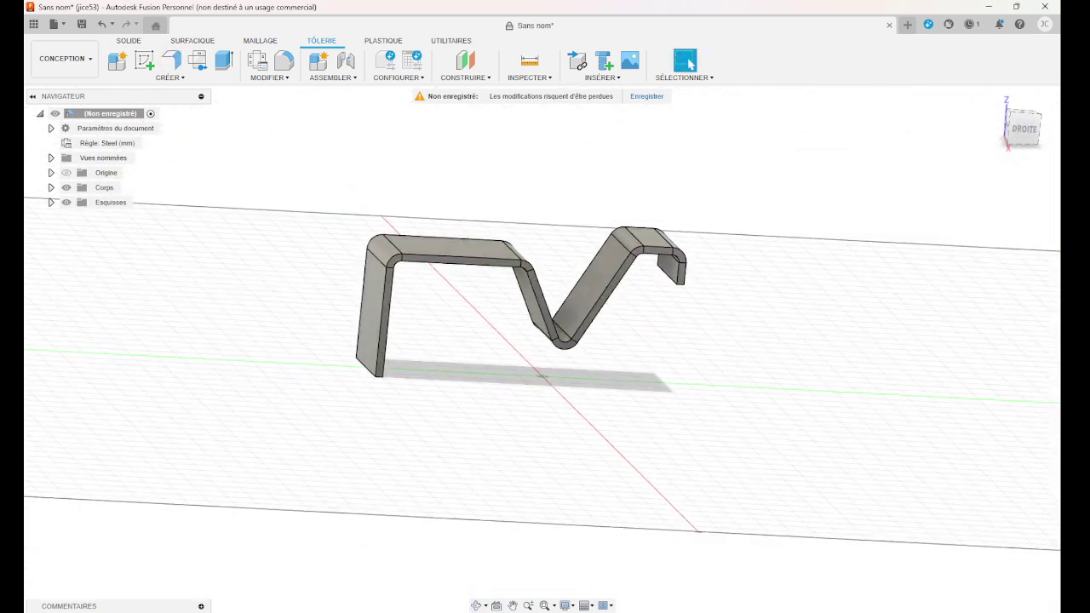
mouse_move(25, 228)
left_mouse_down()
mouse_move(961, 236)
mouse_move(990, 200)
mouse_move(0, 230)
left_mouse_up()
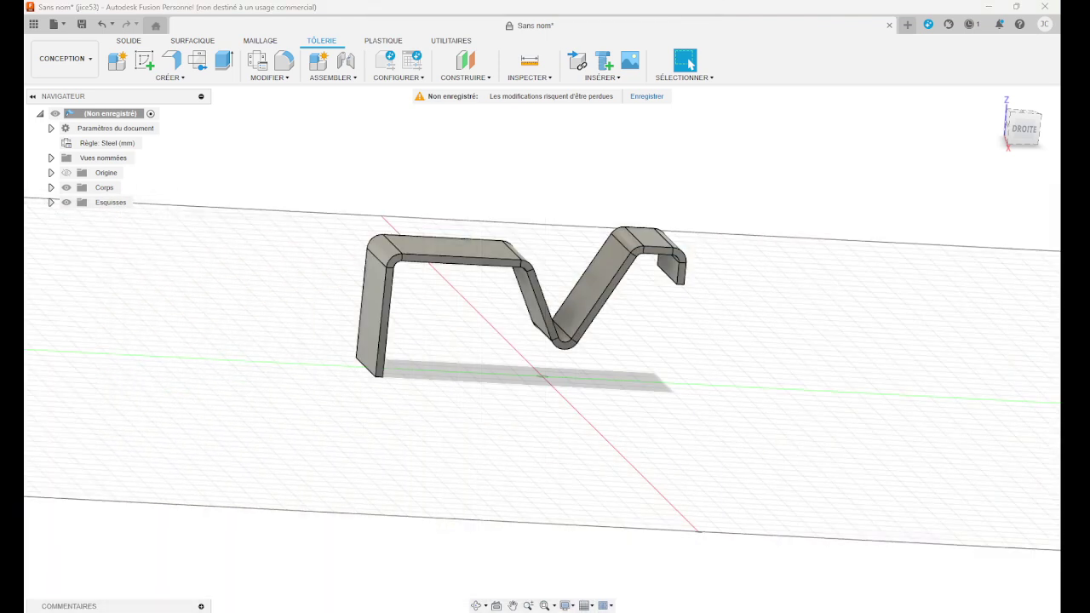
Edit the Steel (mm) sheet-metal rule of this design to a thickness of 2 mm and save it
left_click(277, 78)
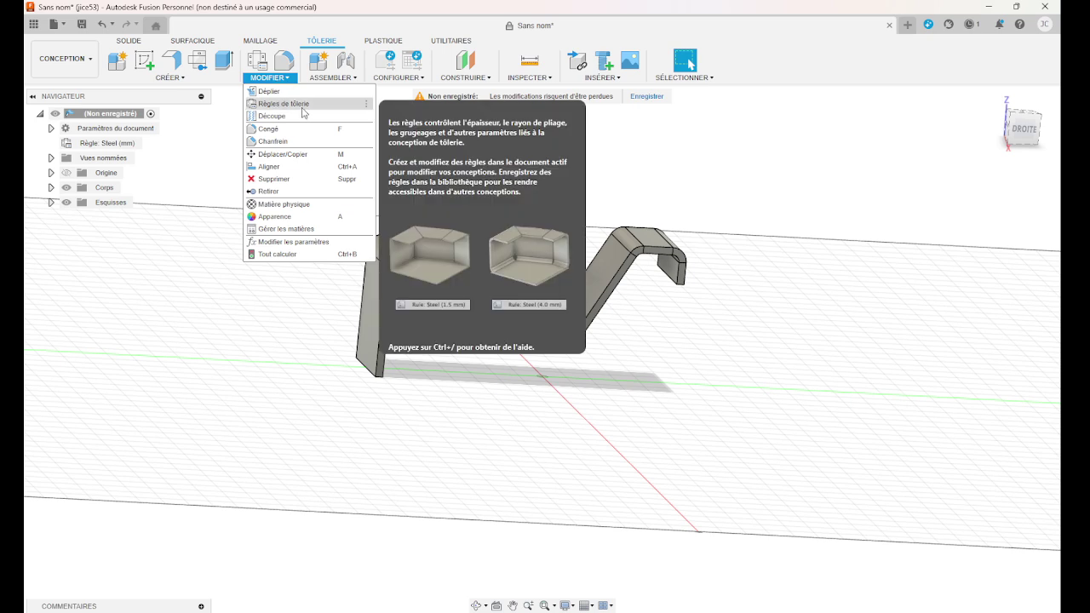
left_click(304, 106)
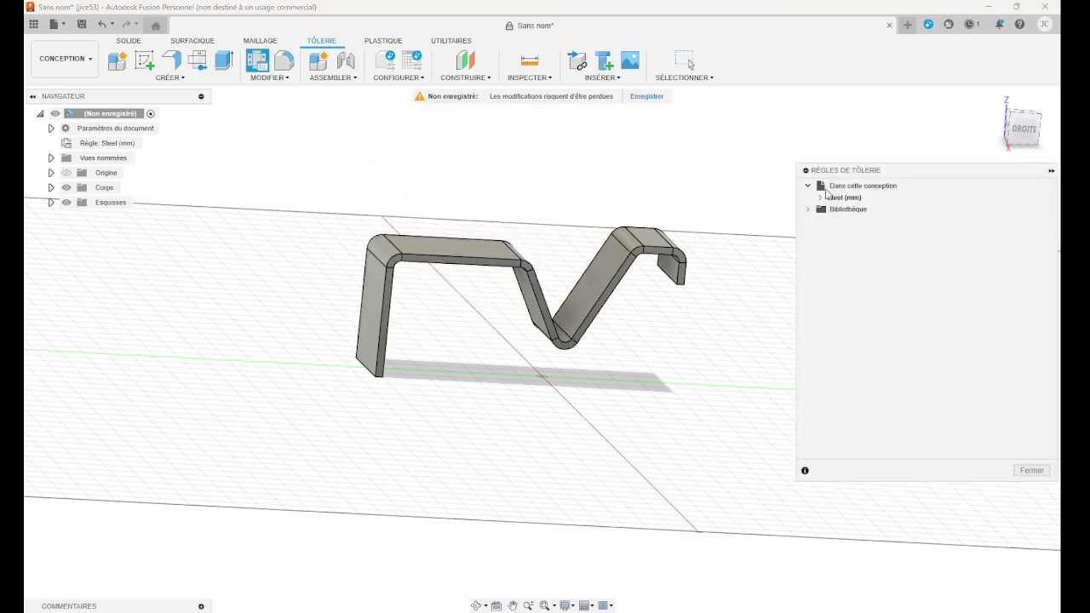
left_click(807, 187)
left_click(840, 199)
left_click(821, 198)
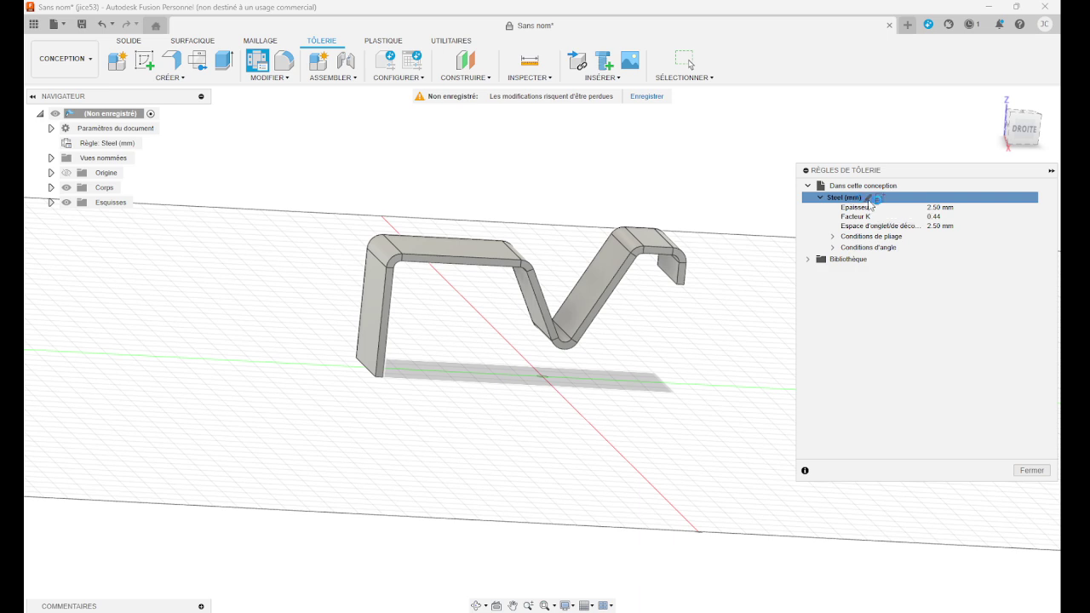
left_click(867, 200)
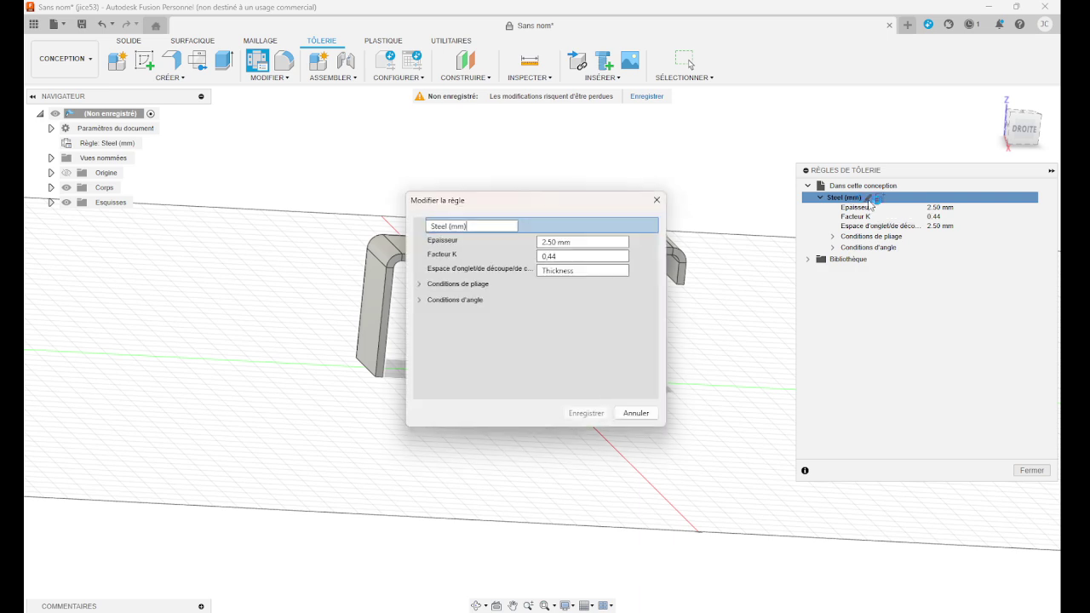
left_click(557, 242)
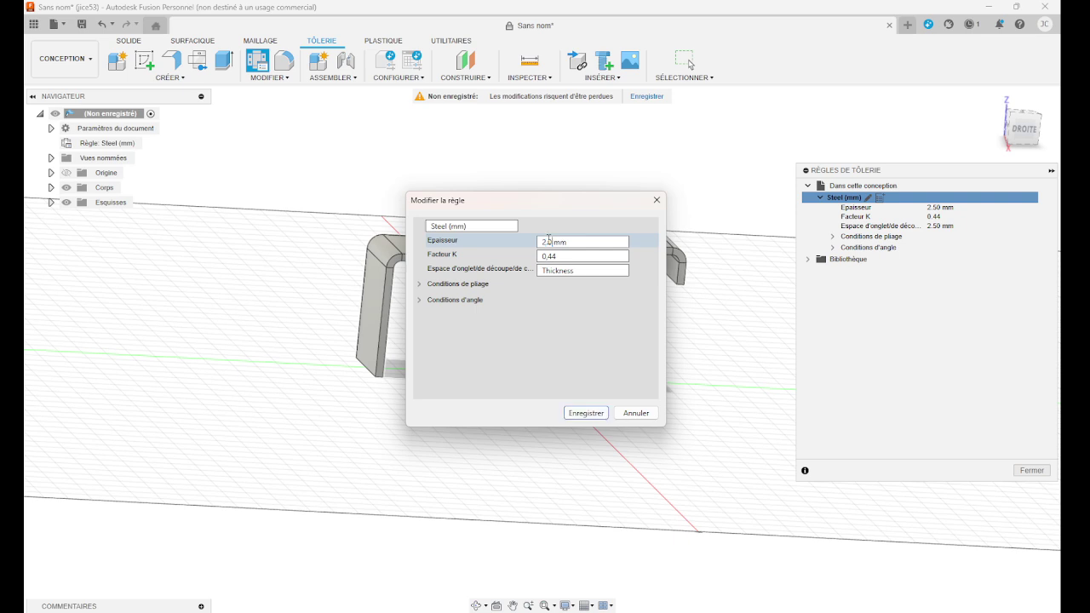
left_click(601, 414)
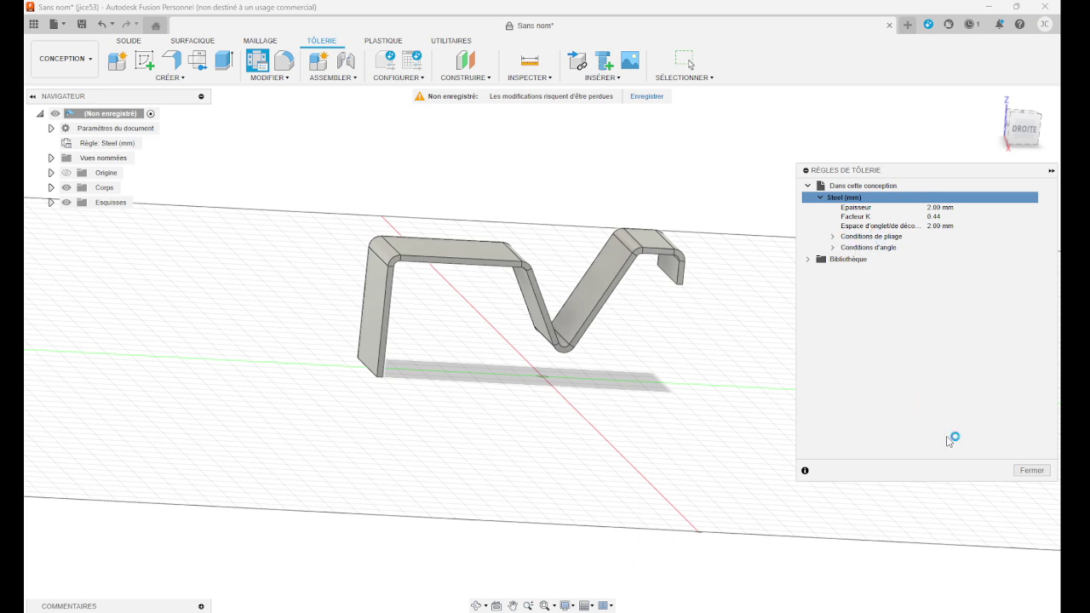
left_click(1030, 472)
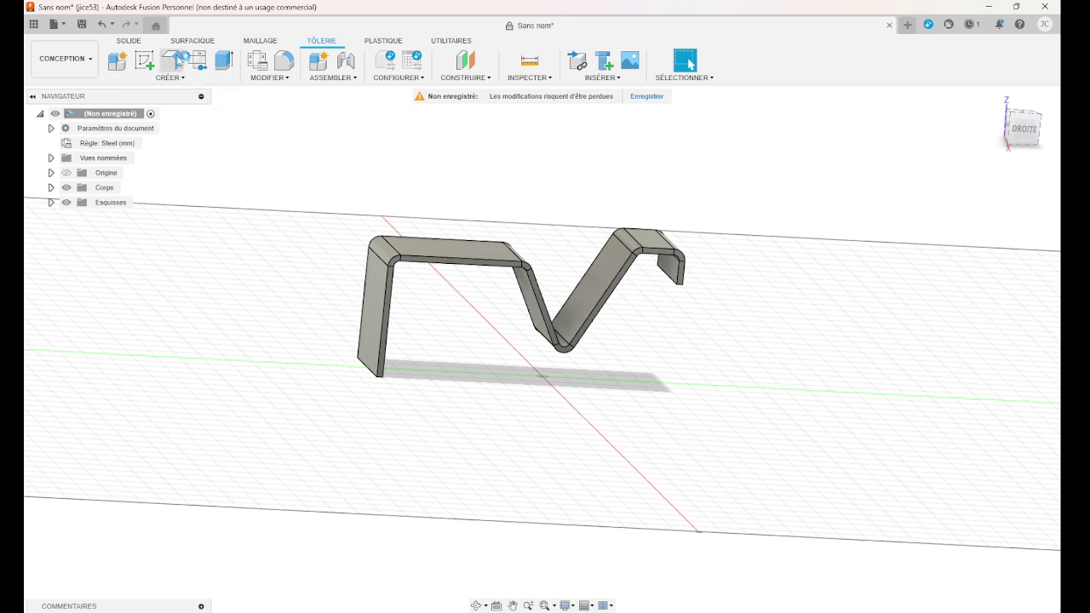
Unfold all bends of the part, keeping the outer face of the long vertical end leg fixed
left_click(274, 78)
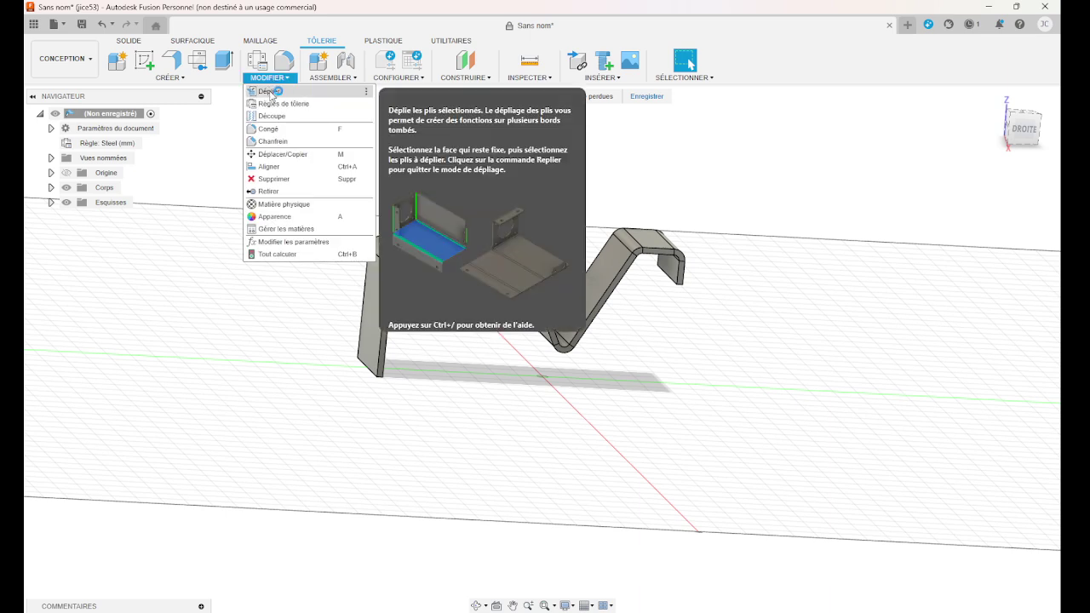
left_click(270, 92)
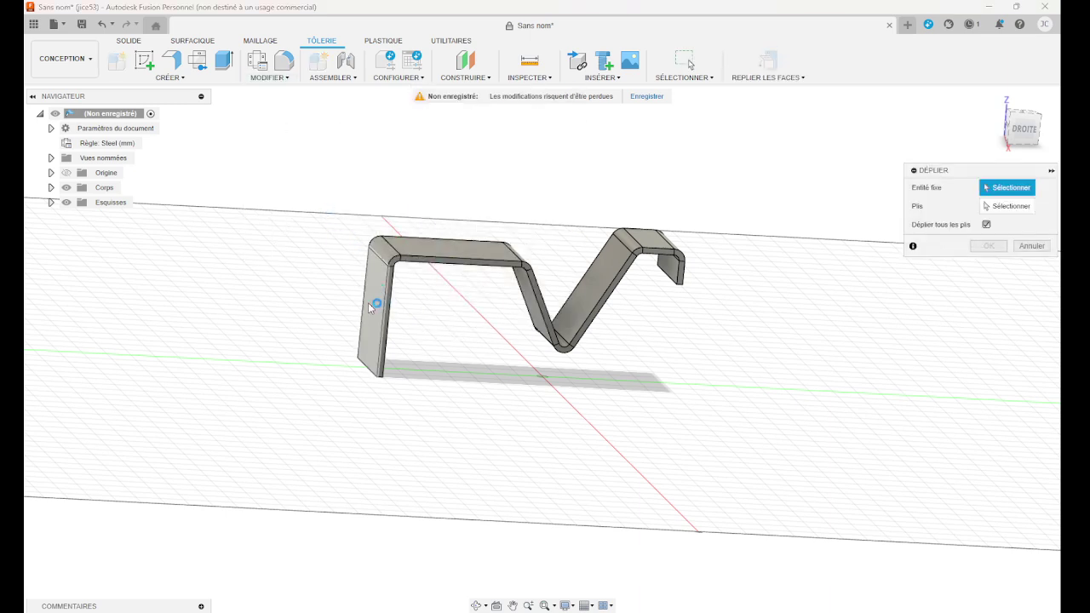
left_click(369, 307)
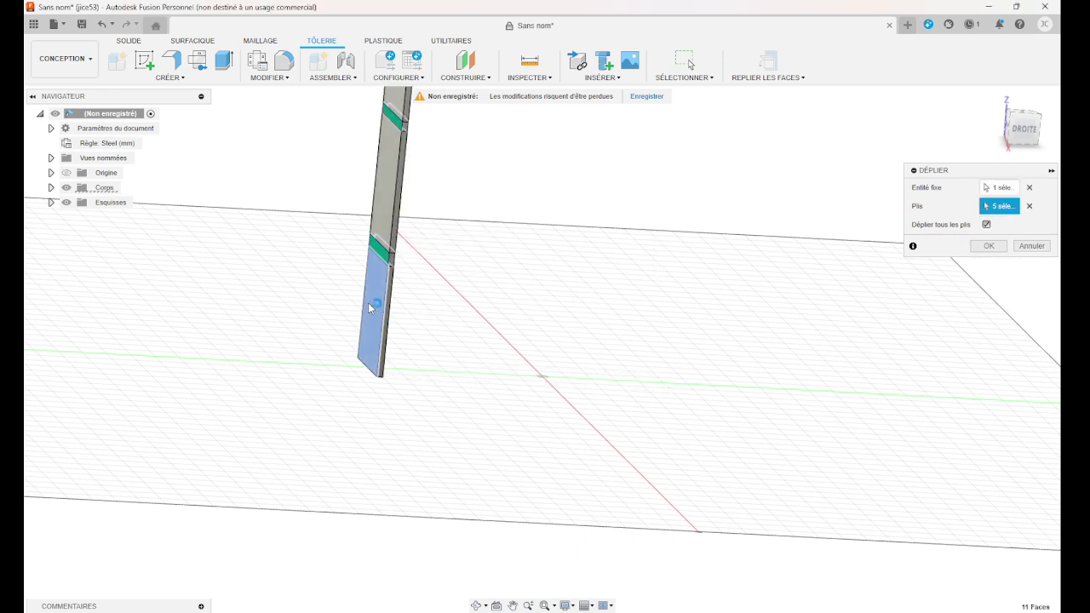
scroll(515, 267, "down", 10)
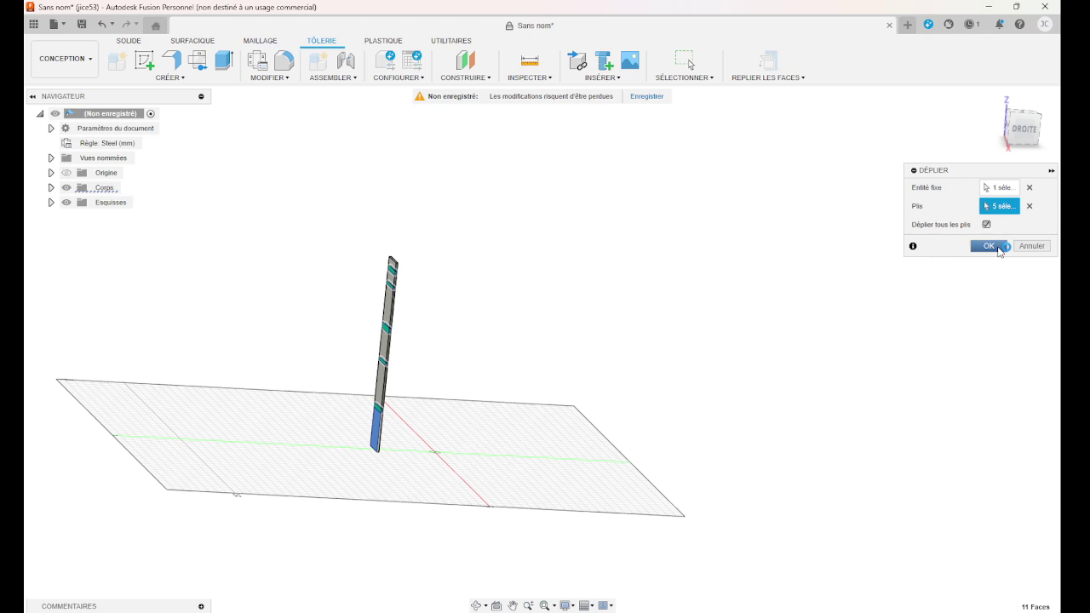
left_click(1000, 248)
middle_click_drag(397, 284, 457, 282, "shift")
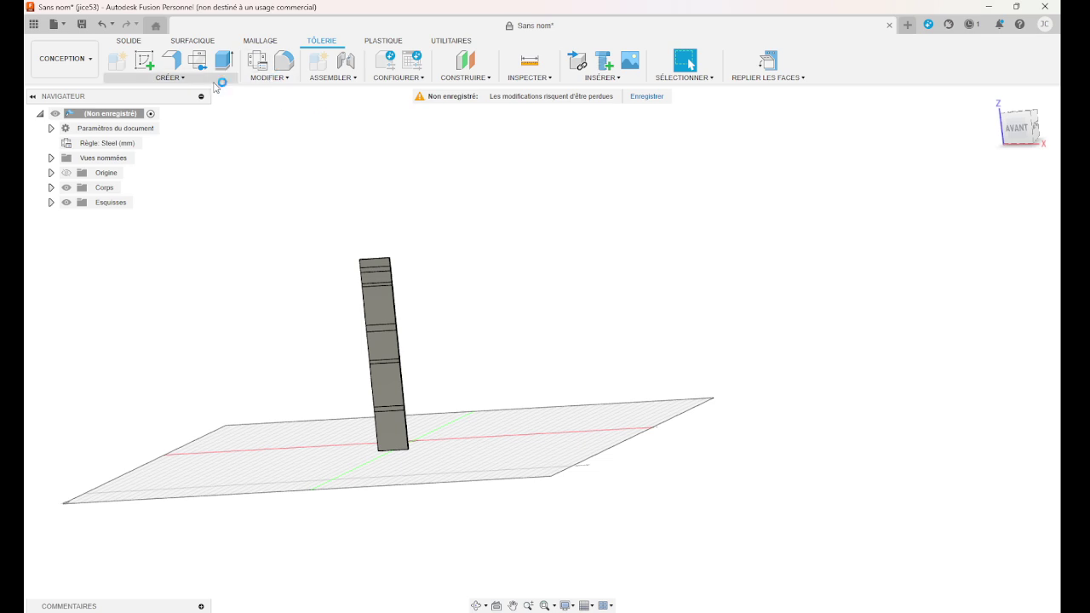
Start a sketch on the unfolded strip's front face and draw a circle centred on the lower edge of the middle bend
left_click(147, 60)
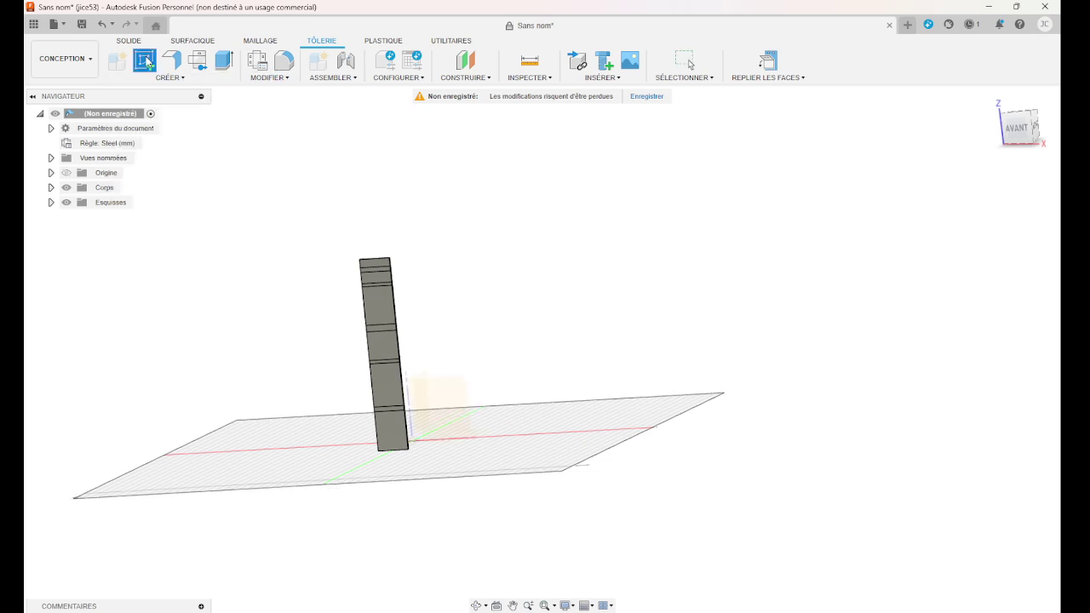
left_click(366, 341)
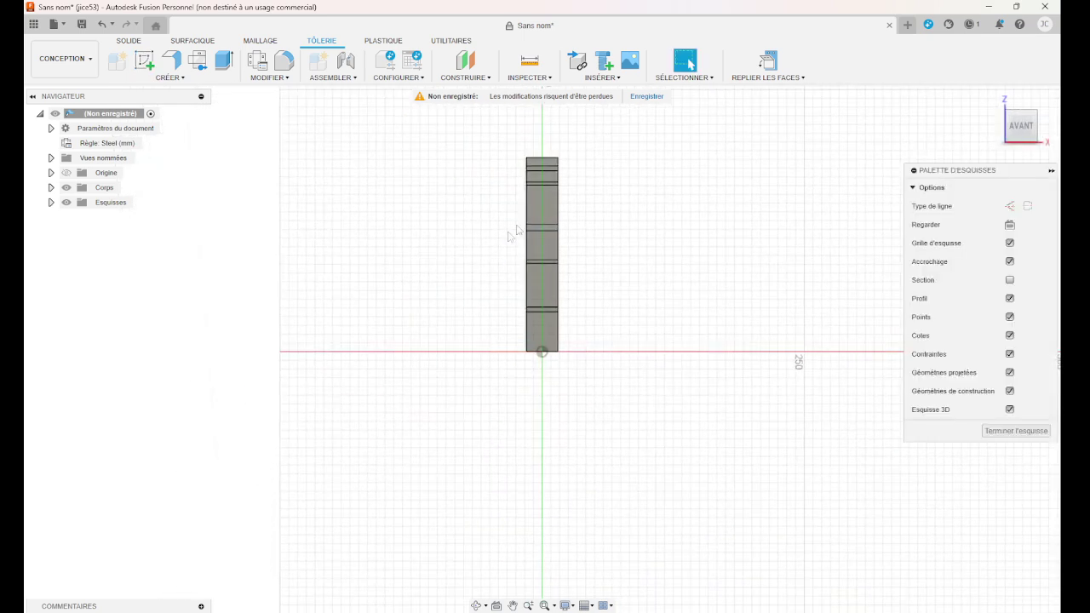
scroll(560, 234, "up", 5)
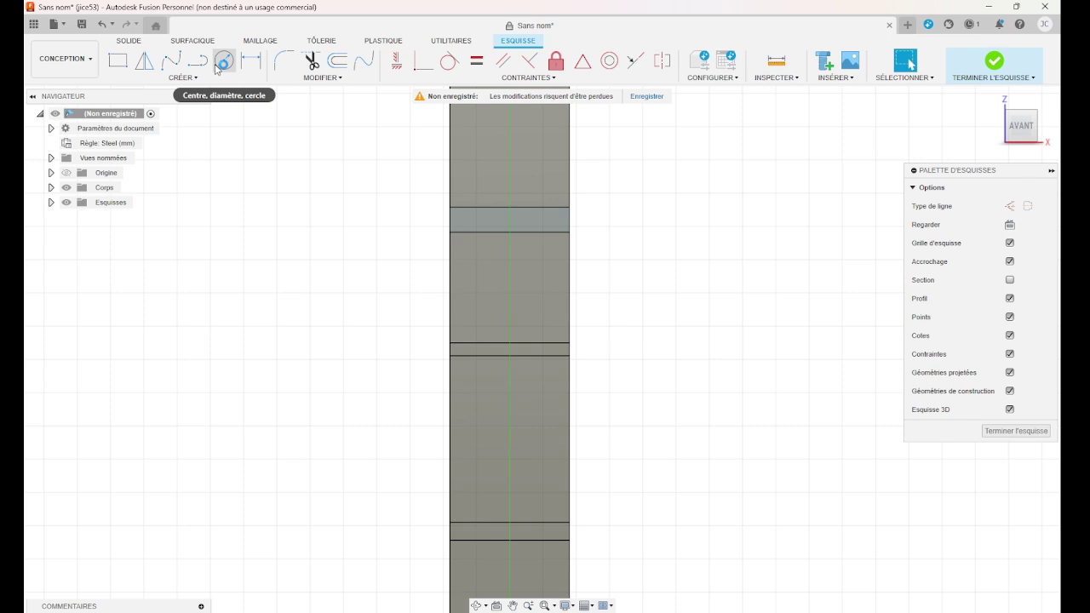
left_click(223, 60)
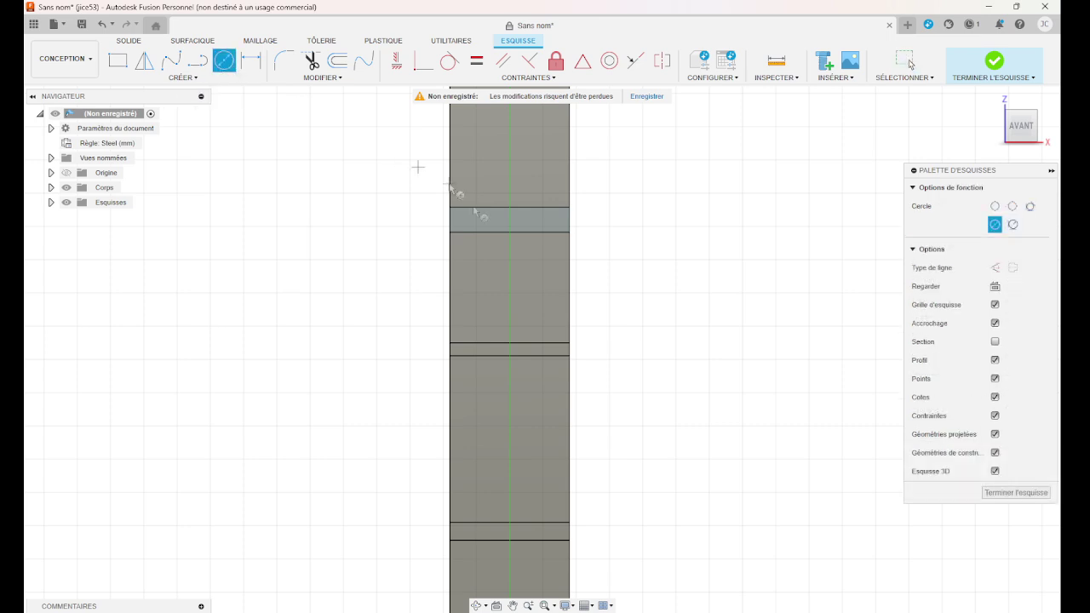
left_click(509, 231)
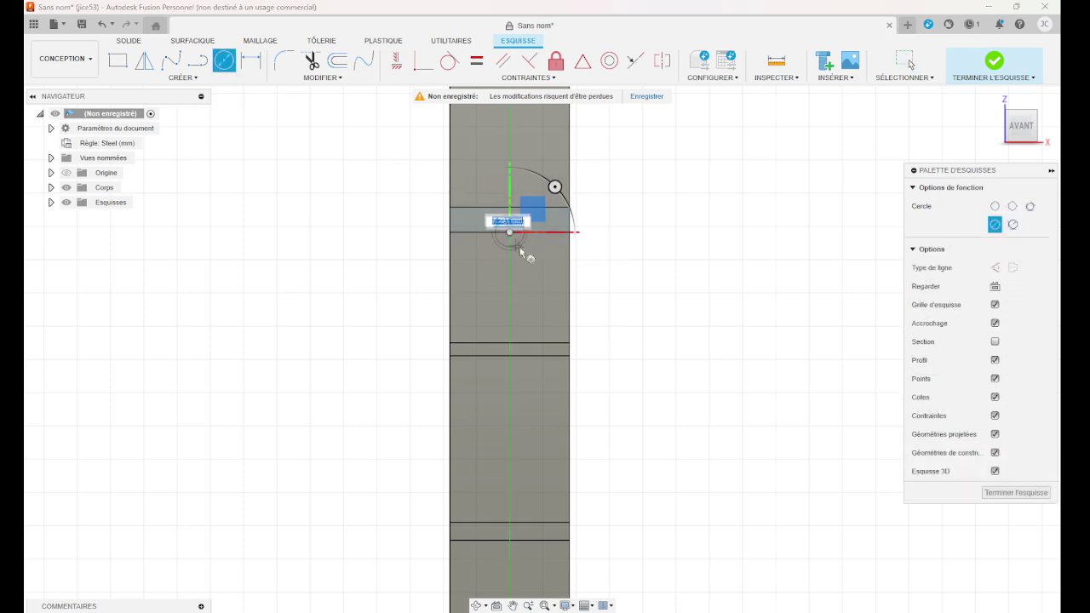
left_click(521, 251)
left_click(521, 249)
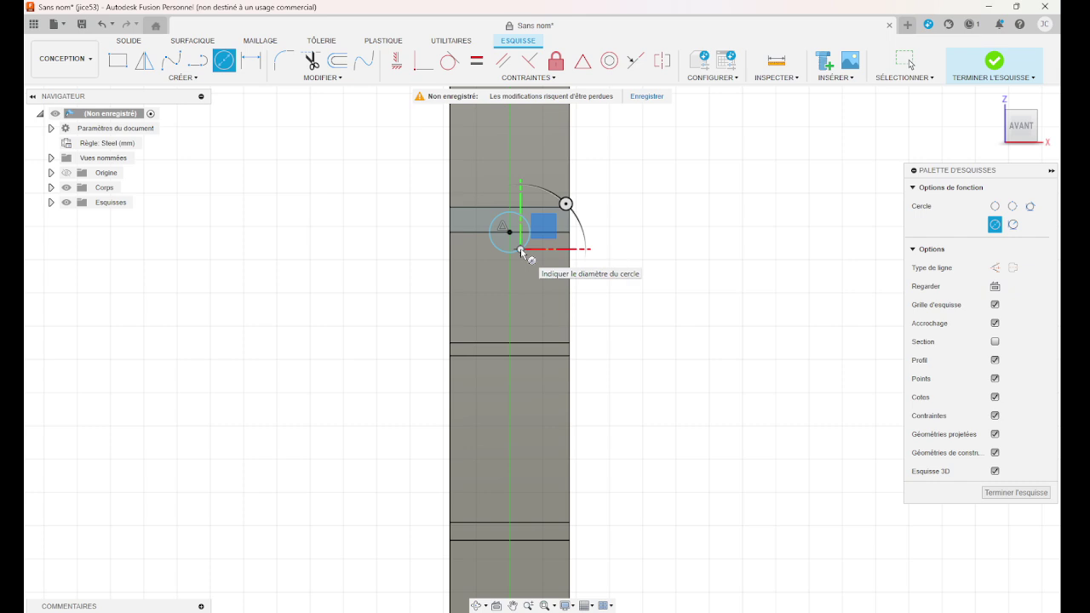
key("Escape")
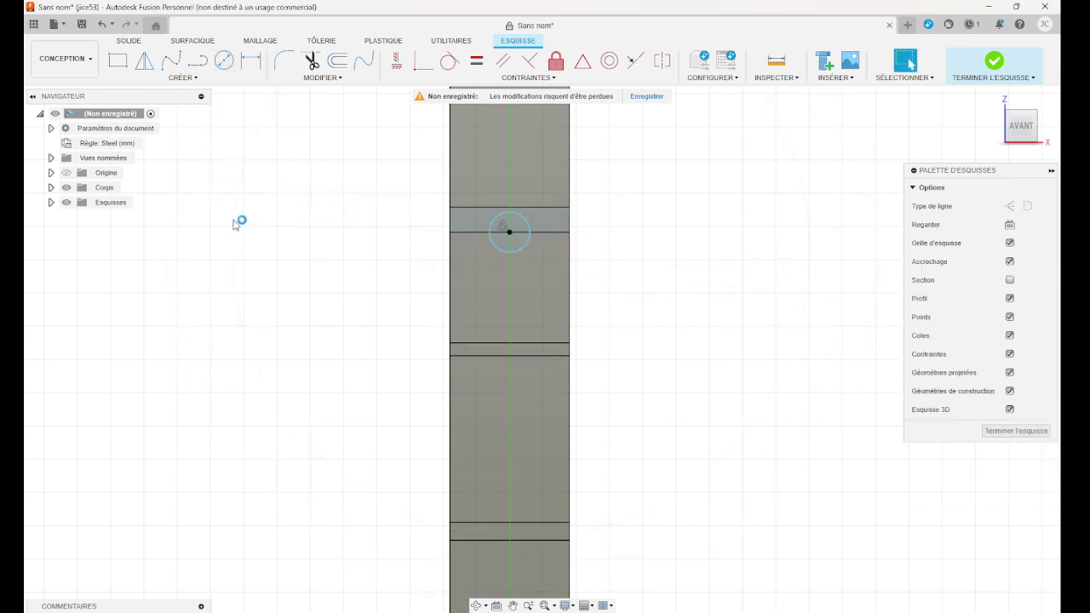
Sketch a vertical center-to-center slot below the circle, across the next bend, about 14 mm between centres and about 7 mm wide
left_click(184, 77)
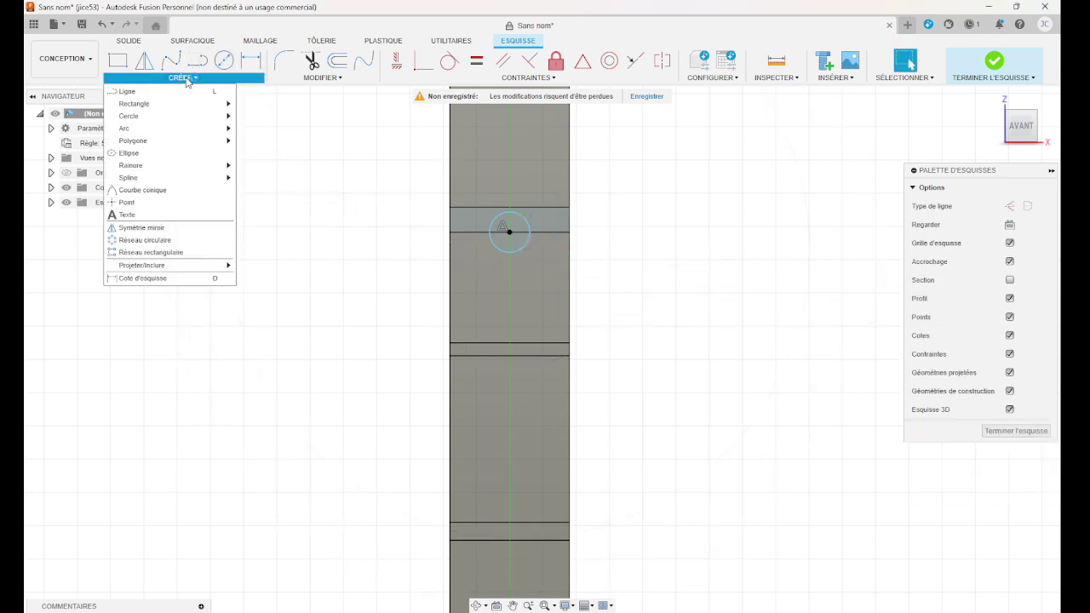
mouse_move(183, 167)
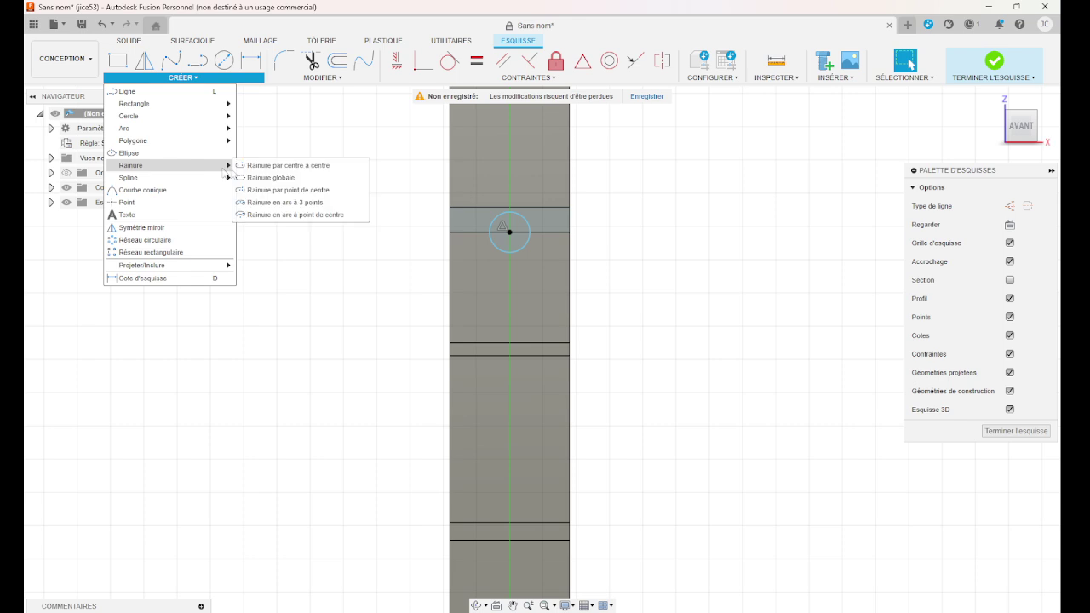
left_click(285, 165)
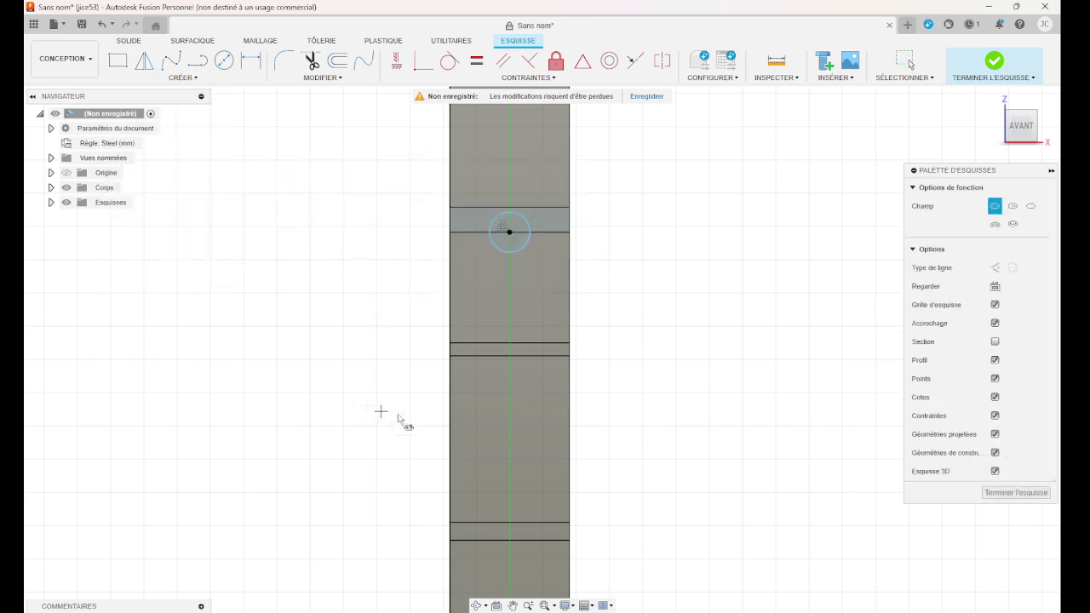
left_click(510, 360)
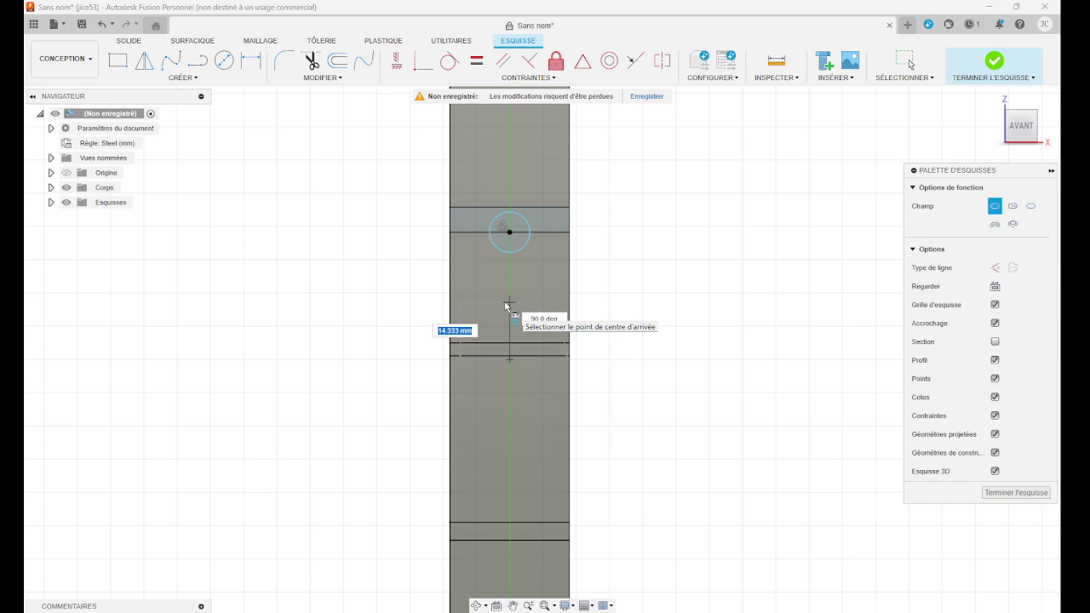
left_click(508, 303)
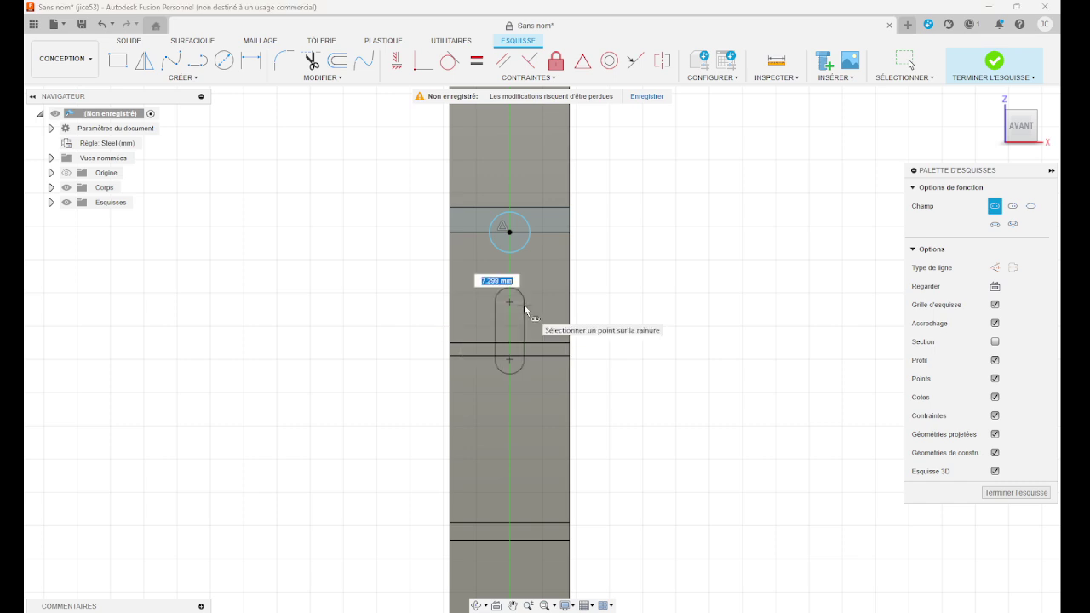
left_click(524, 310)
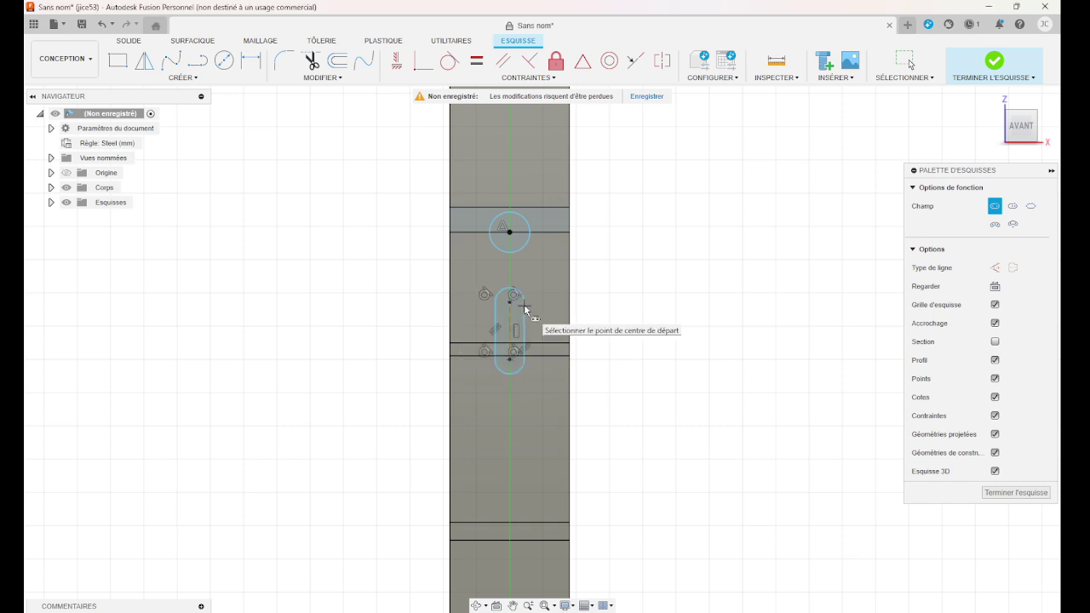
Finish the sketch and extrude both halves of the circle and the slot profile as cuts through the unfolded strip
left_click(992, 494)
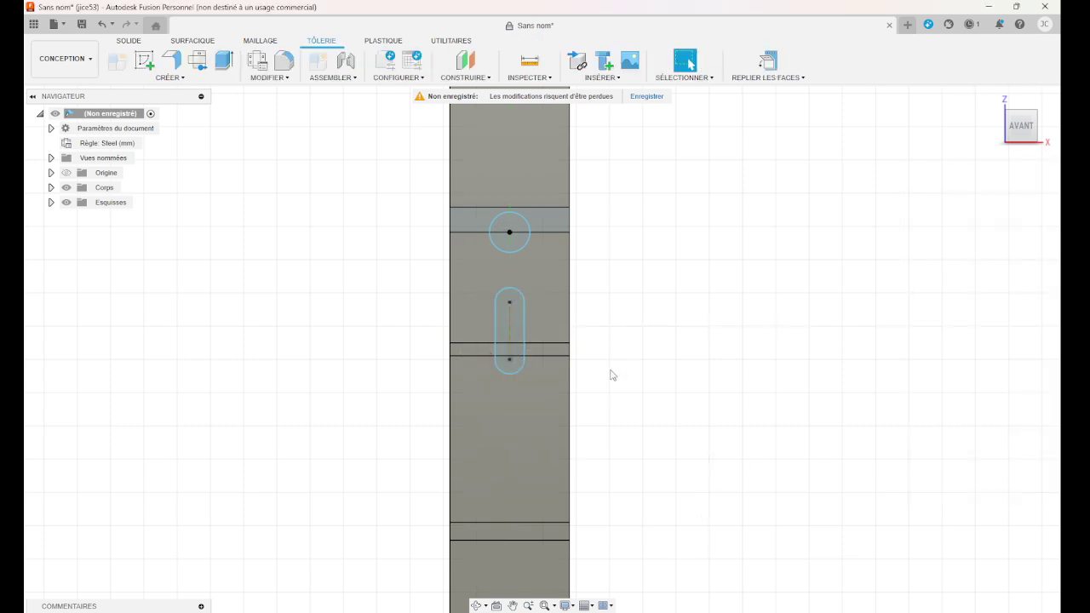
left_click(520, 228)
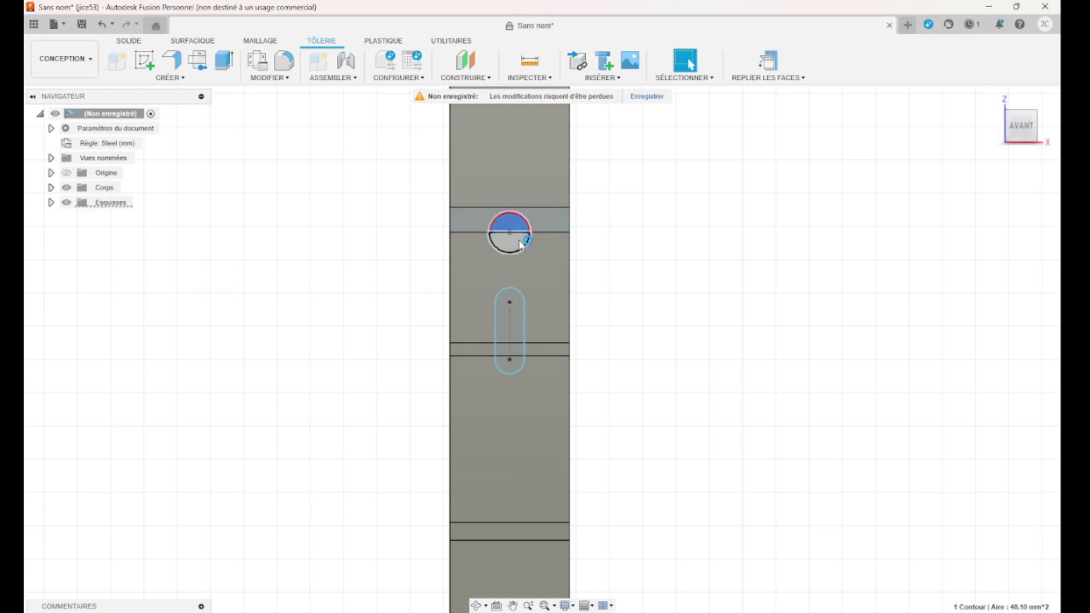
left_click(522, 244)
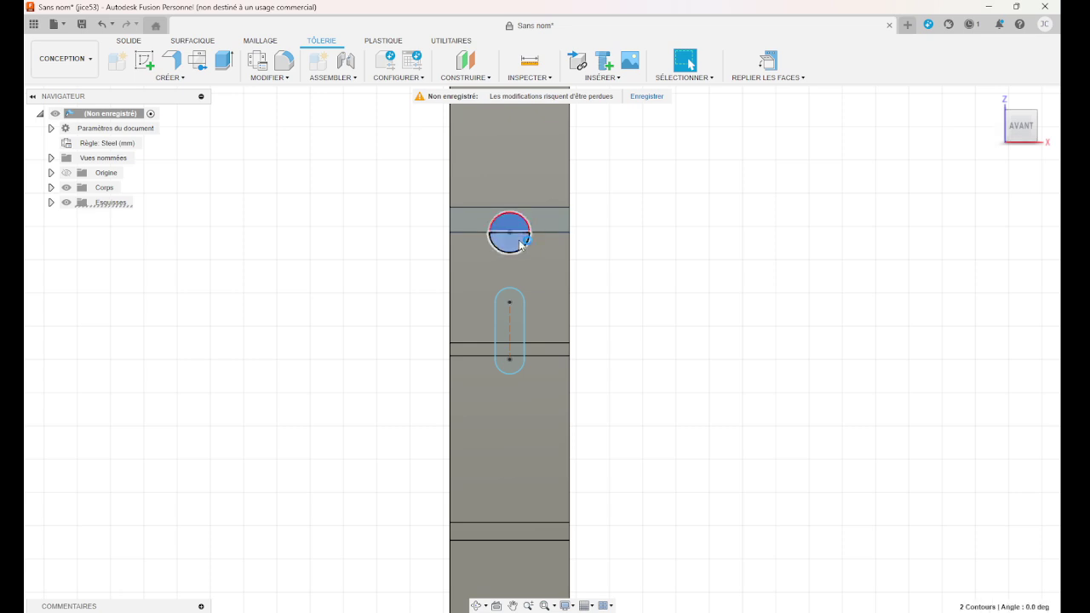
left_click(505, 323)
middle_click_drag(345, 349, 388, 317, "shift")
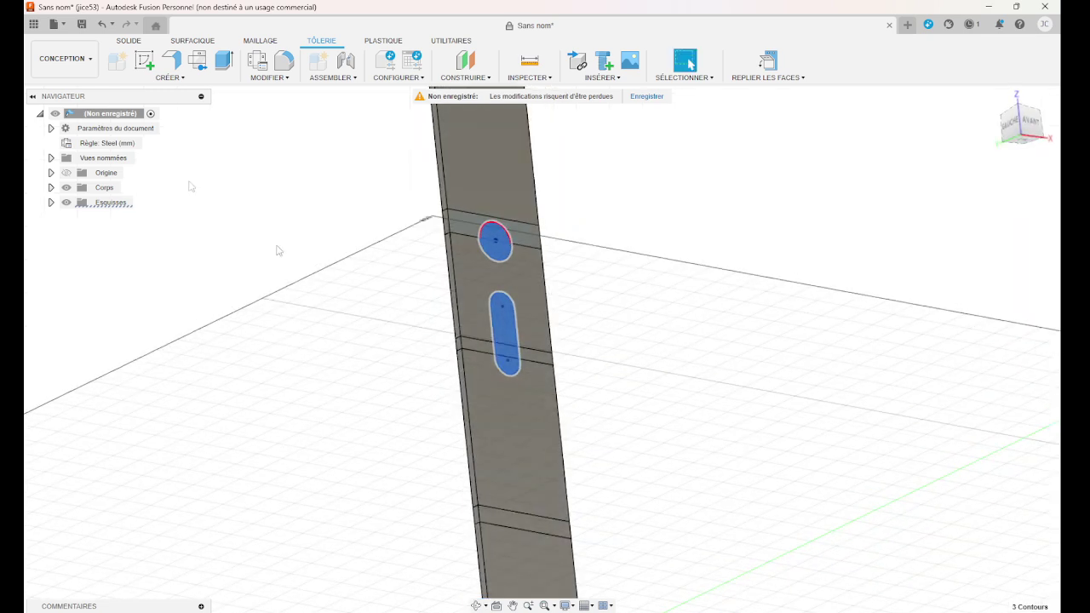
left_click(224, 59)
left_click_drag(511, 329, 434, 368)
left_click(988, 364)
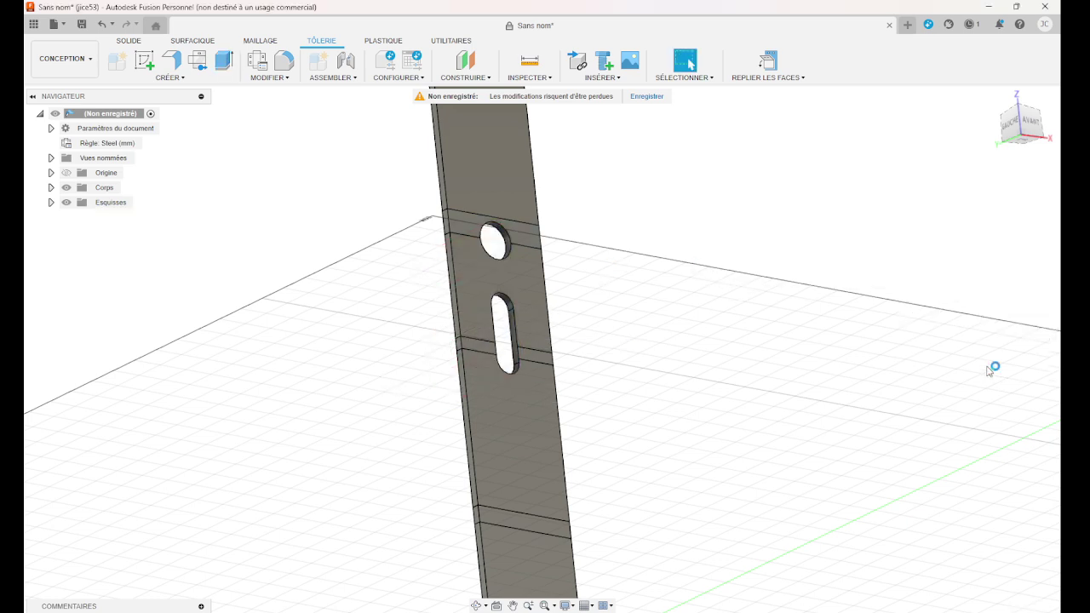
Refold the faces of the unfolded strip so the part returns to its bent shape with the hole and slot across the bends
middle_click_drag(813, 408, 730, 384, "shift")
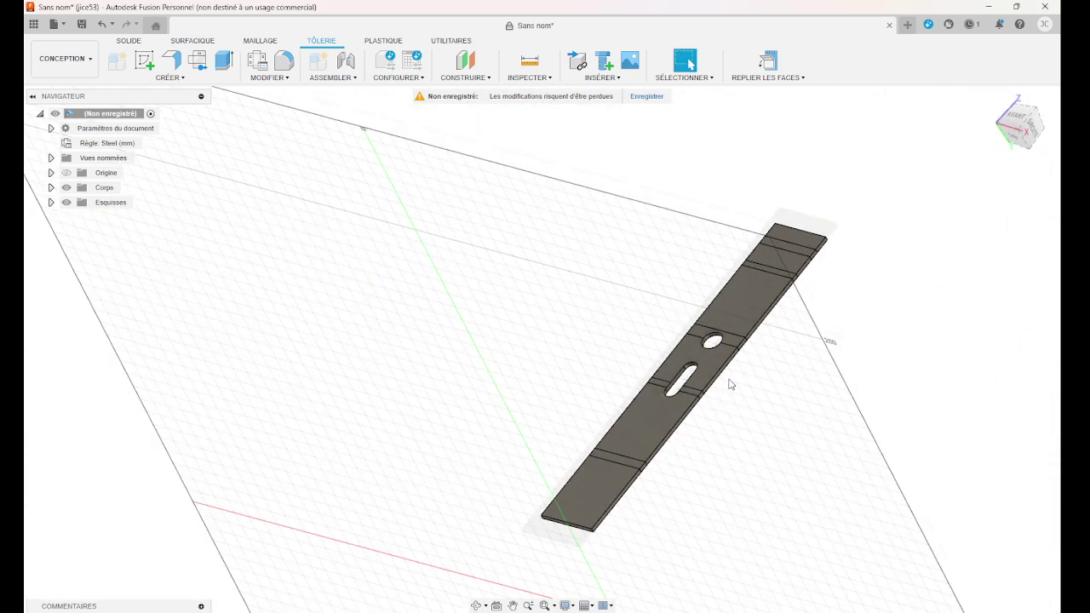
left_click(769, 64)
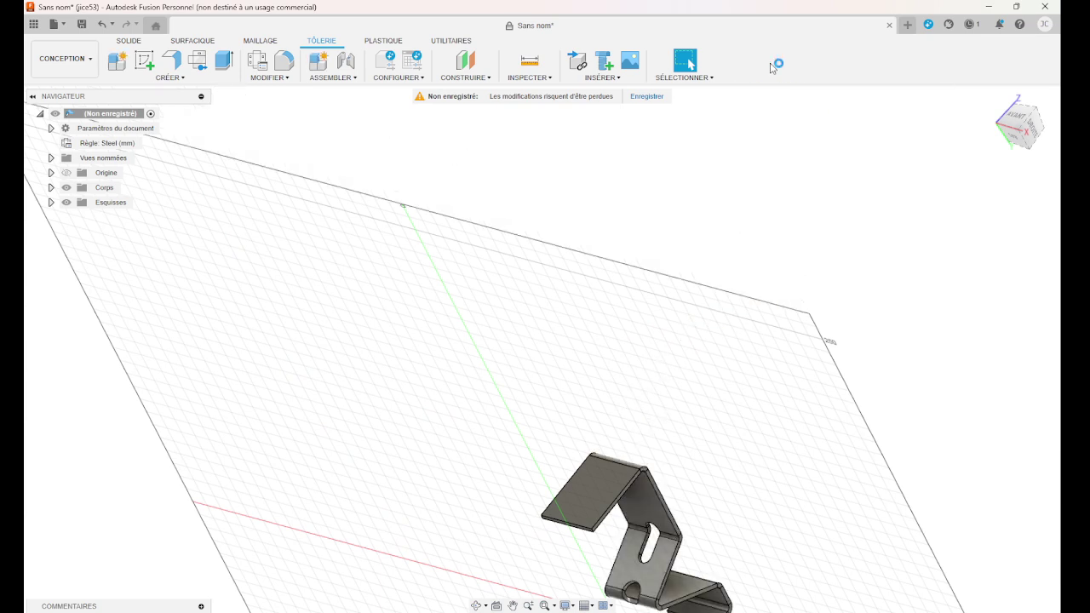
middle_click_drag(799, 371, 639, 206)
scroll(482, 522, "down", 2)
scroll(480, 521, "up", 7)
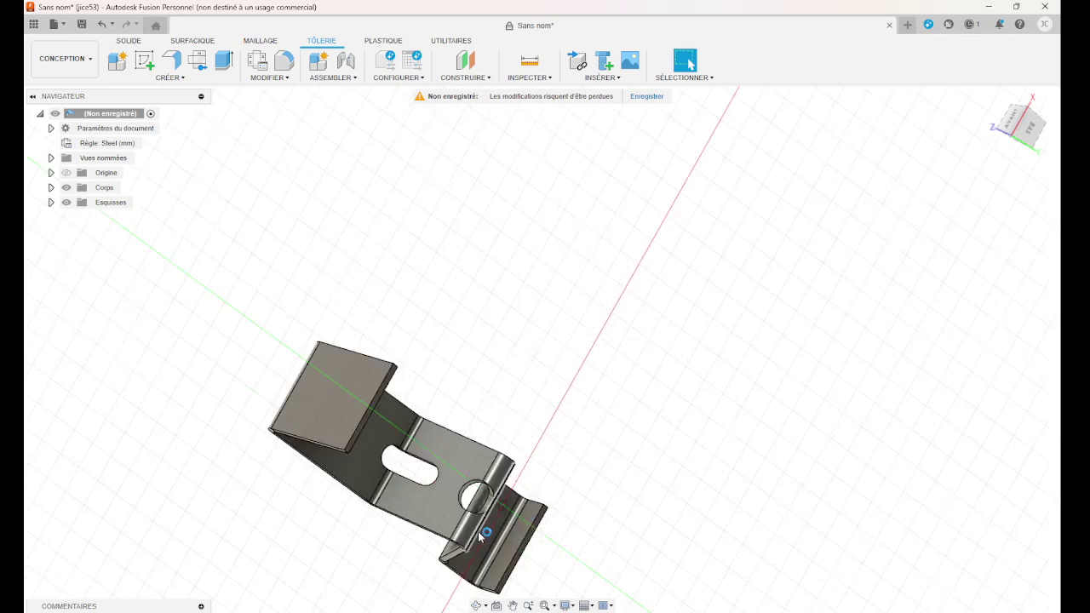
middle_click_drag(673, 308, 588, 375, "shift")
mouse_move(452, 558)
middle_mouse_down("shift")
mouse_move(616, 390)
mouse_move(574, 475)
mouse_move(562, 481)
mouse_move(506, 445)
mouse_move(598, 353)
mouse_move(698, 326)
mouse_move(702, 268)
mouse_move(669, 197)
mouse_move(589, 250)
mouse_move(528, 239)
mouse_move(516, 219)
mouse_move(523, 236)
middle_mouse_up("shift")
middle_click_drag(404, 269, 378, 241, "shift")
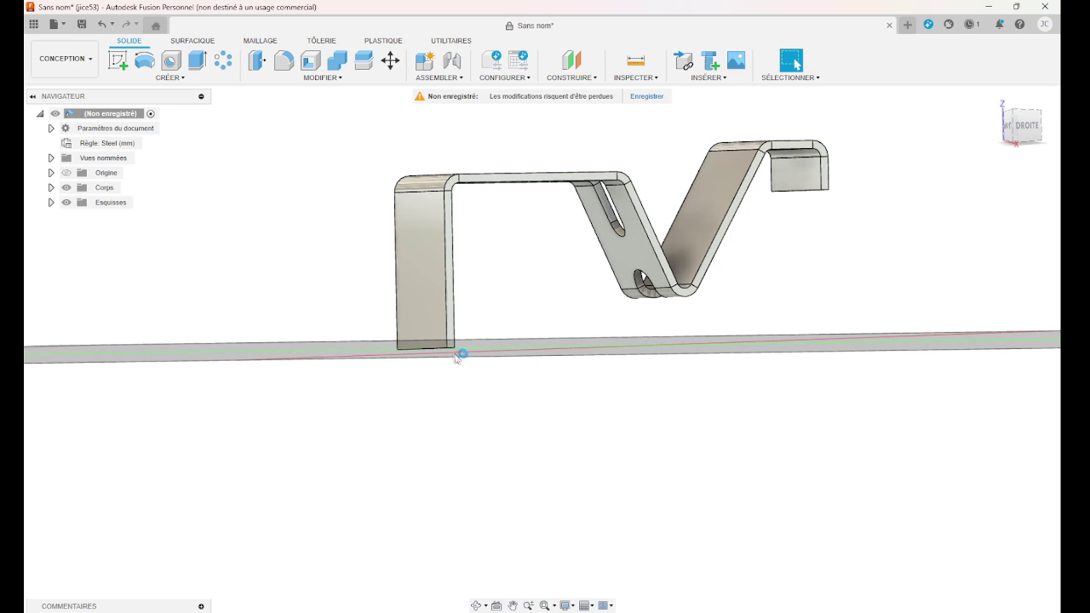
Start a flange on the outer lower edge of the short end leg, pointing outward, 15 mm high at 90 degrees
middle_click_drag(783, 270, 706, 275)
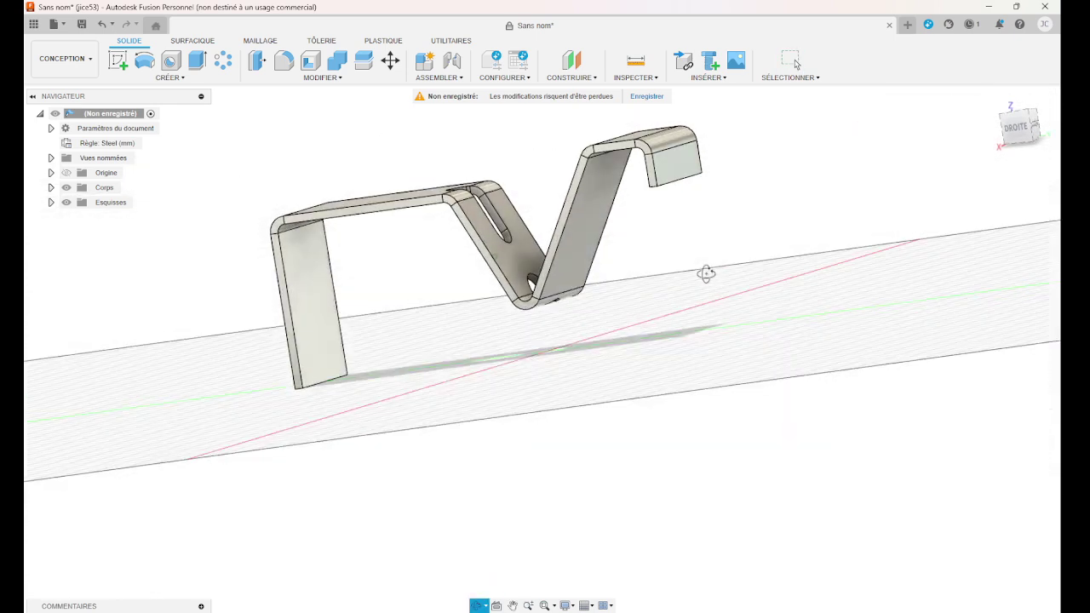
left_click(685, 179)
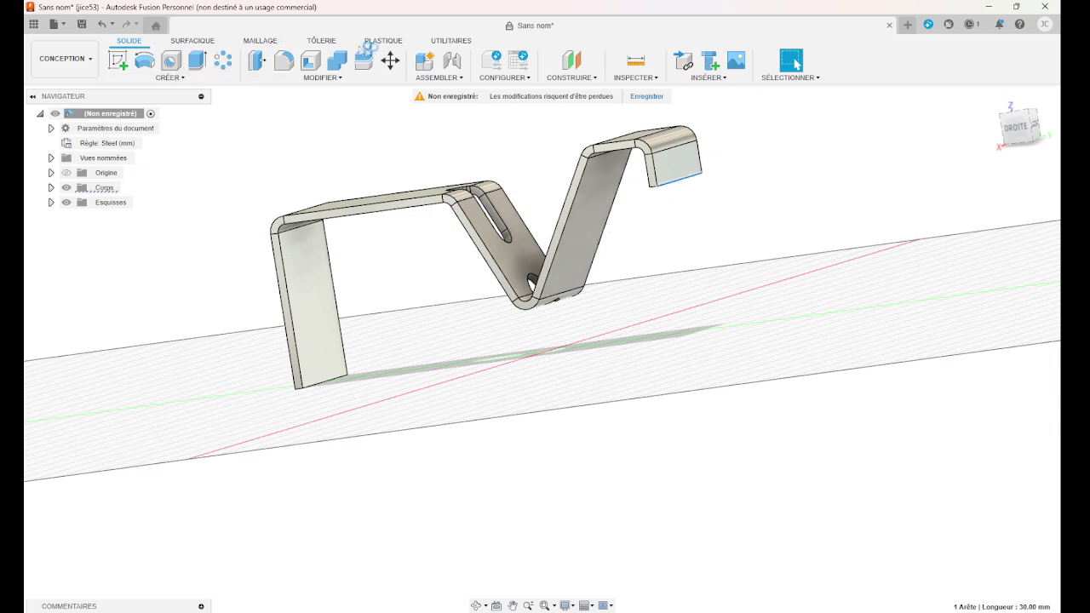
left_click(322, 41)
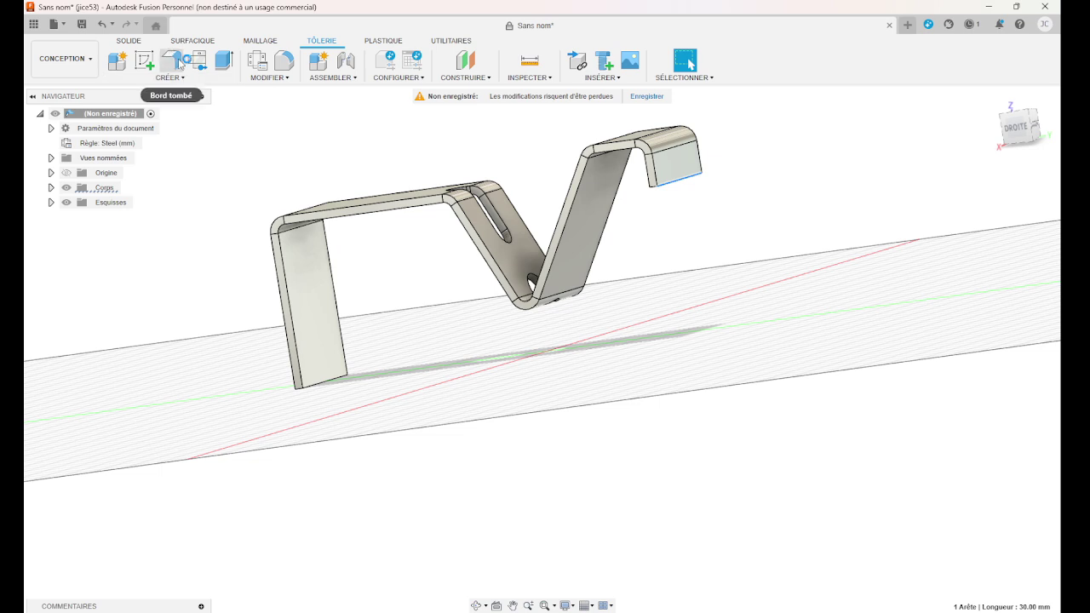
left_click(180, 62)
left_click_drag(700, 186, 749, 171)
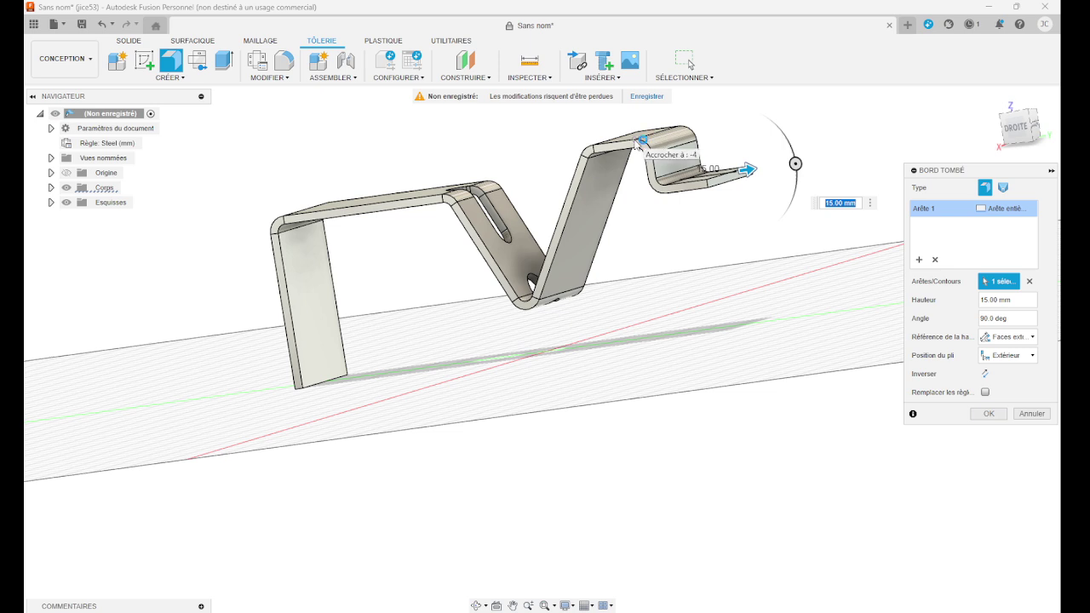
Try the Intérieur bend position for the flange, set it back to Extérieur and create the flange
left_click(1013, 355)
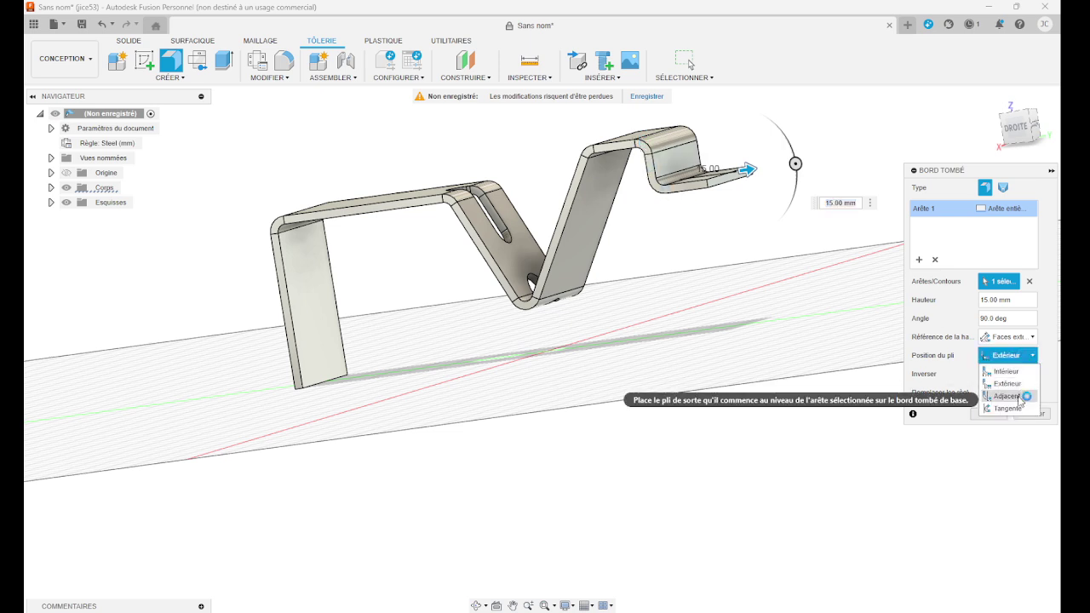
left_click(1018, 373)
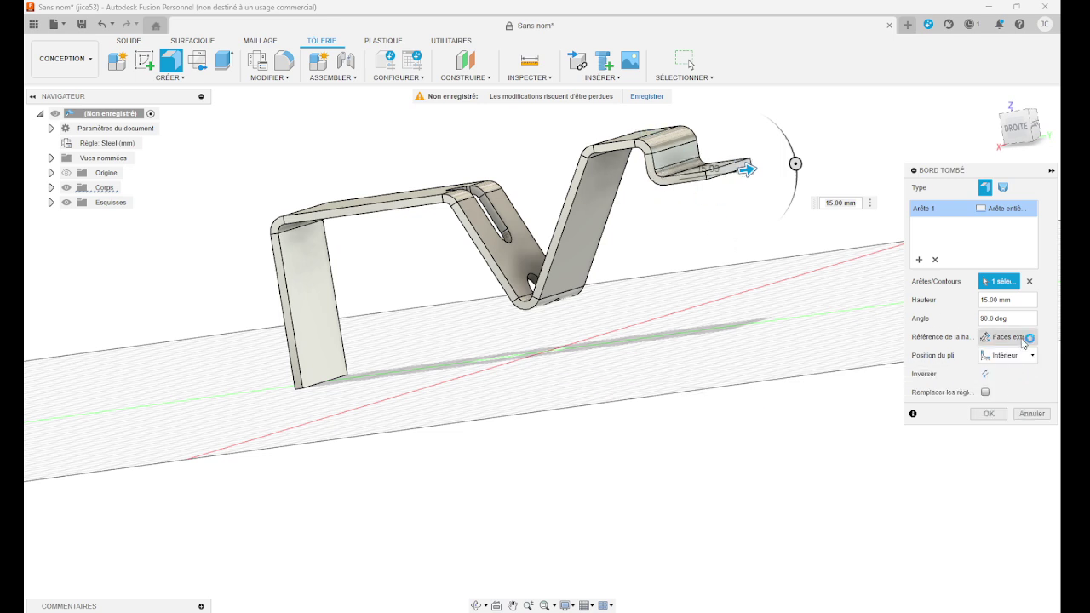
left_click(1017, 355)
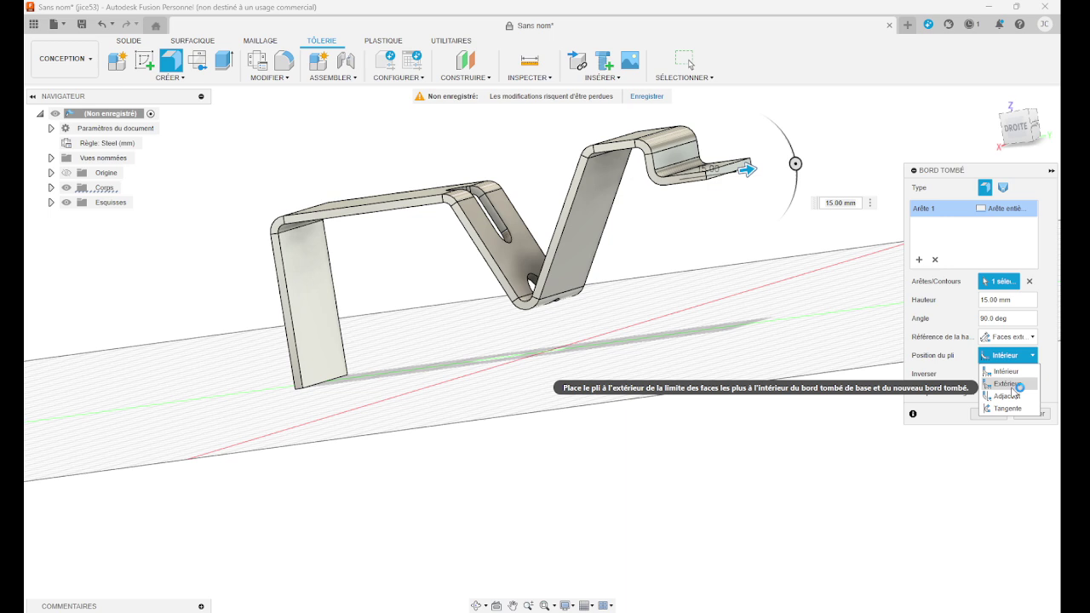
left_click(1009, 384)
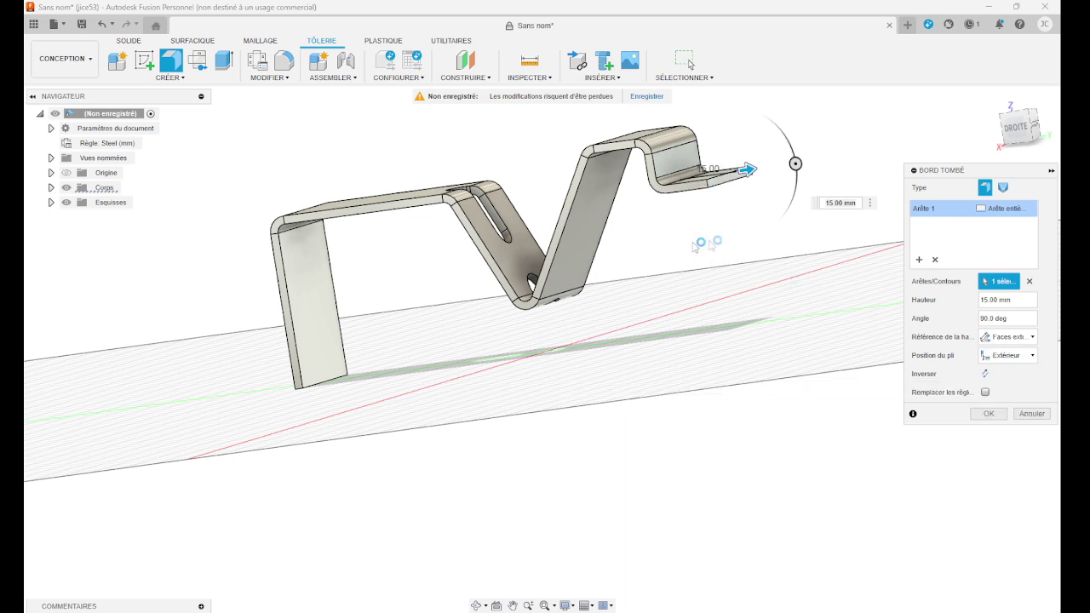
left_click(987, 414)
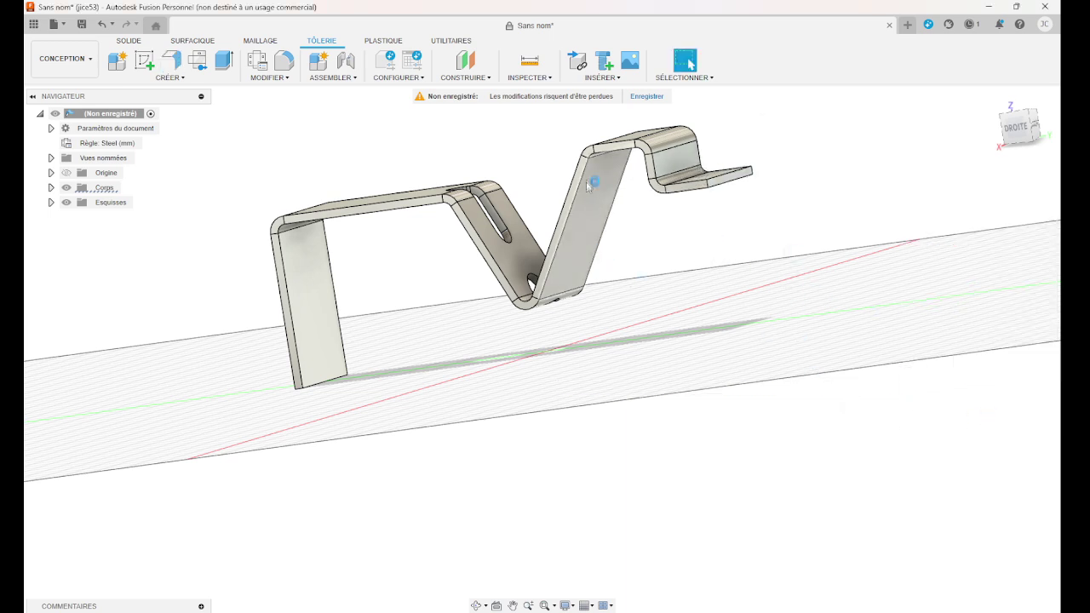